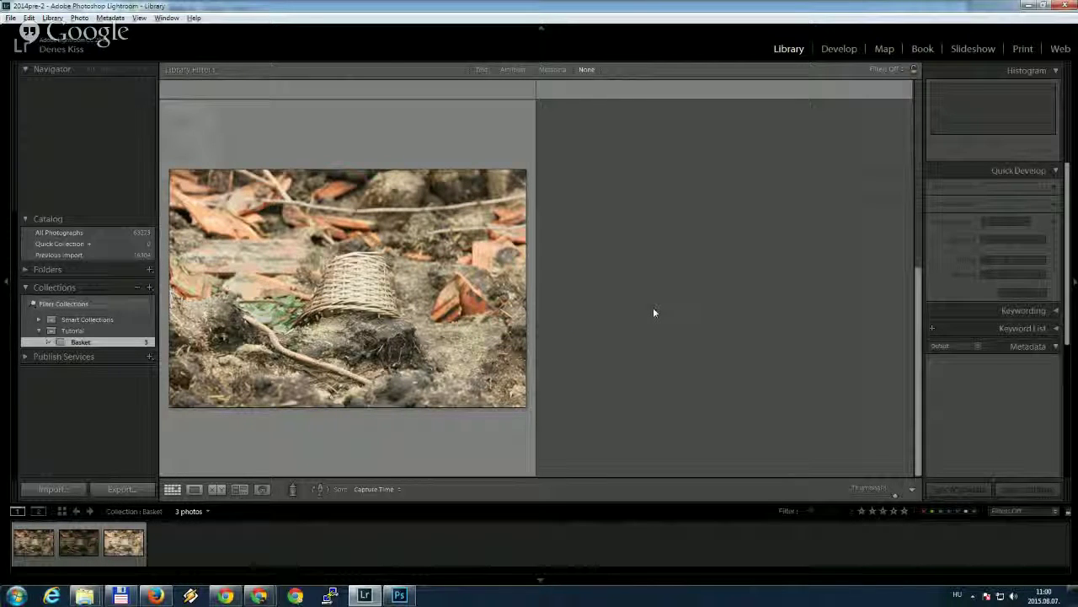
# Select the first basket exposure, IMG_9208.JPG, in the Basket collection.
pyautogui.click(41, 551)
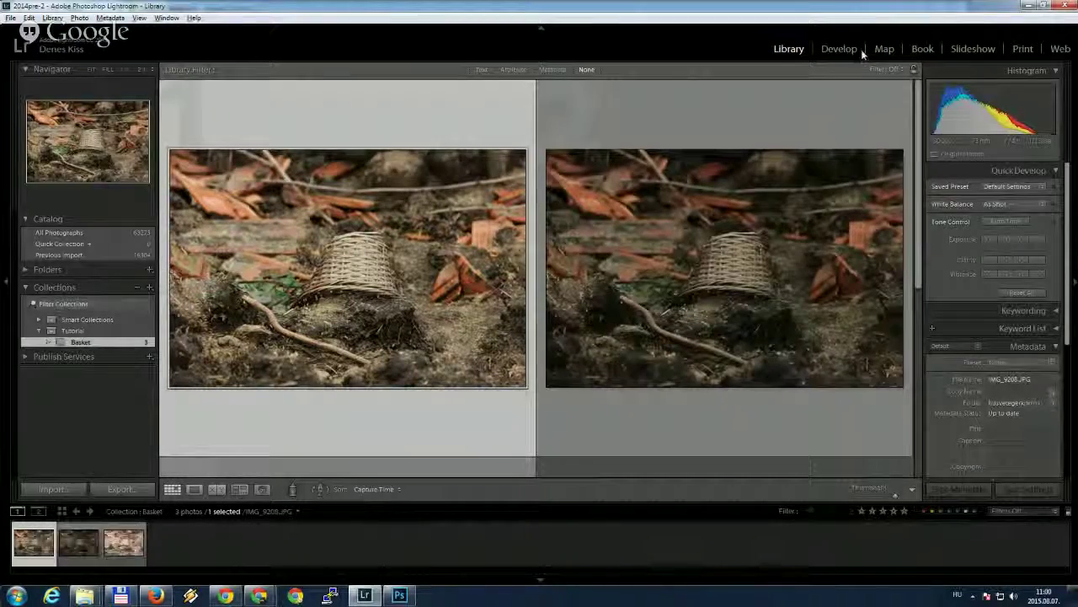
# In Develop, compare the three basket exposures in the filmstrip, ending with IMG_9210.JPG.
pyautogui.click(839, 49)
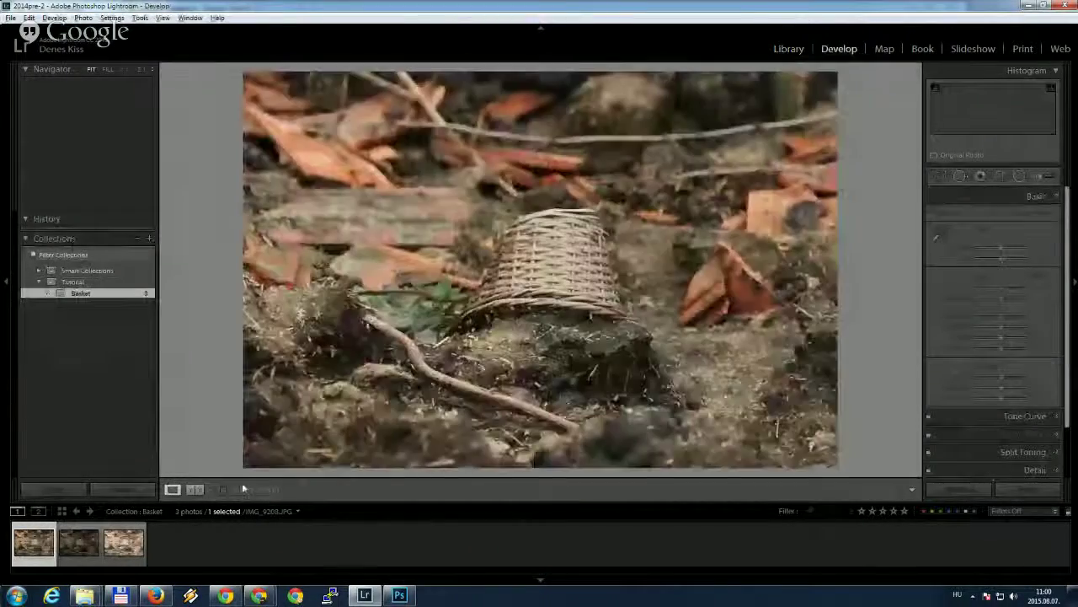
pyautogui.click(84, 550)
pyautogui.click(116, 549)
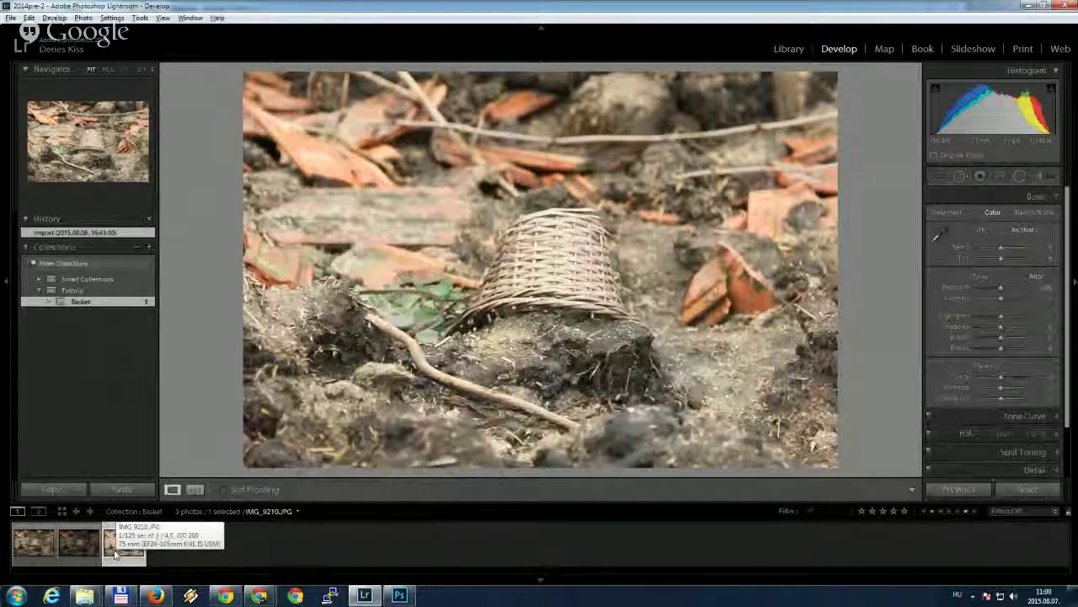
pyautogui.click(66, 548)
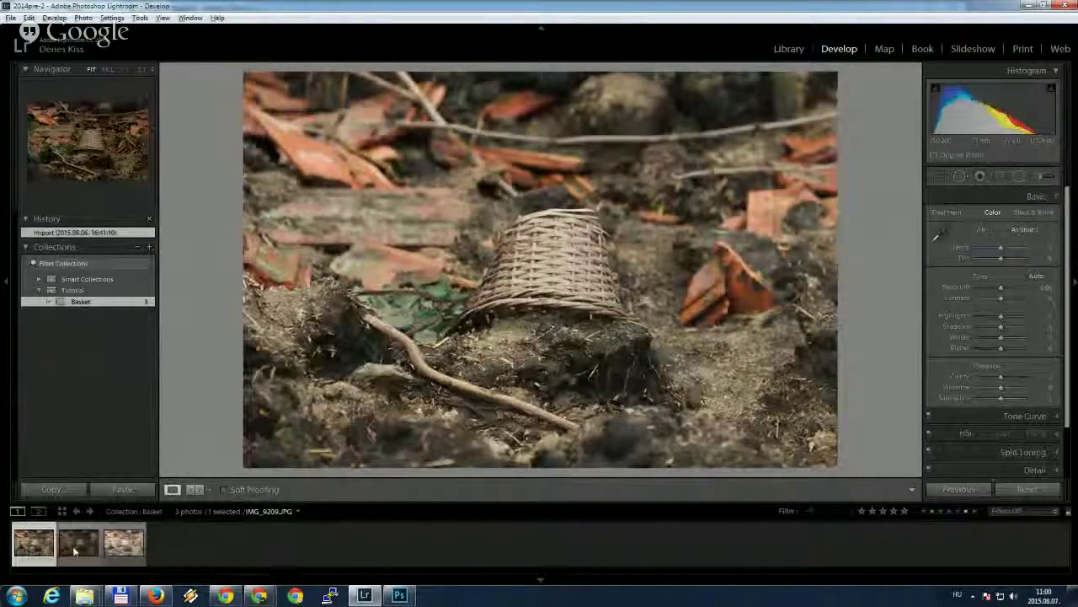
pyautogui.click(124, 548)
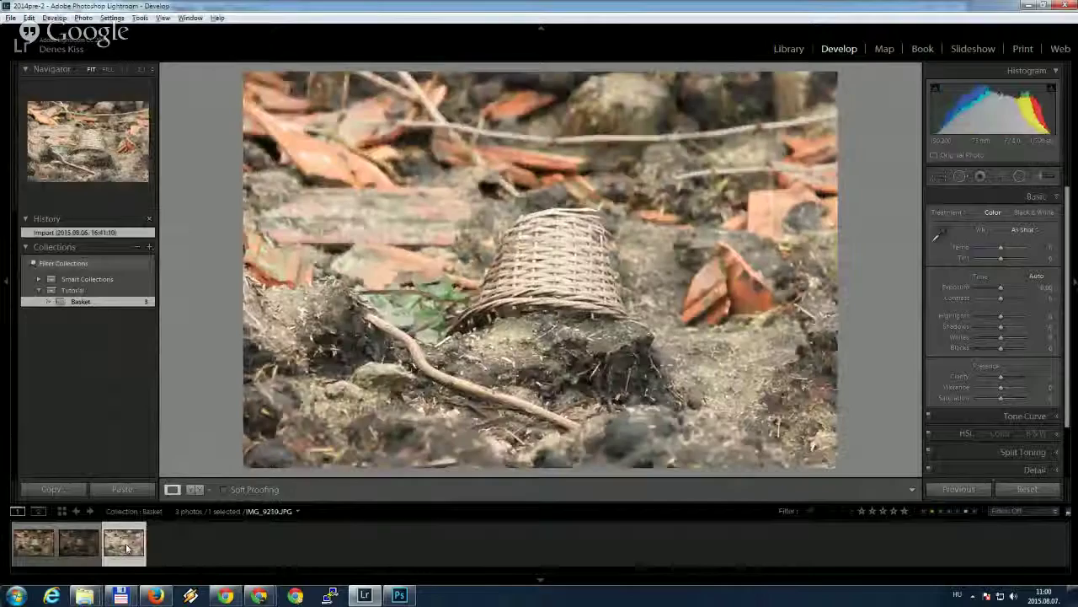
pyautogui.click(209, 546)
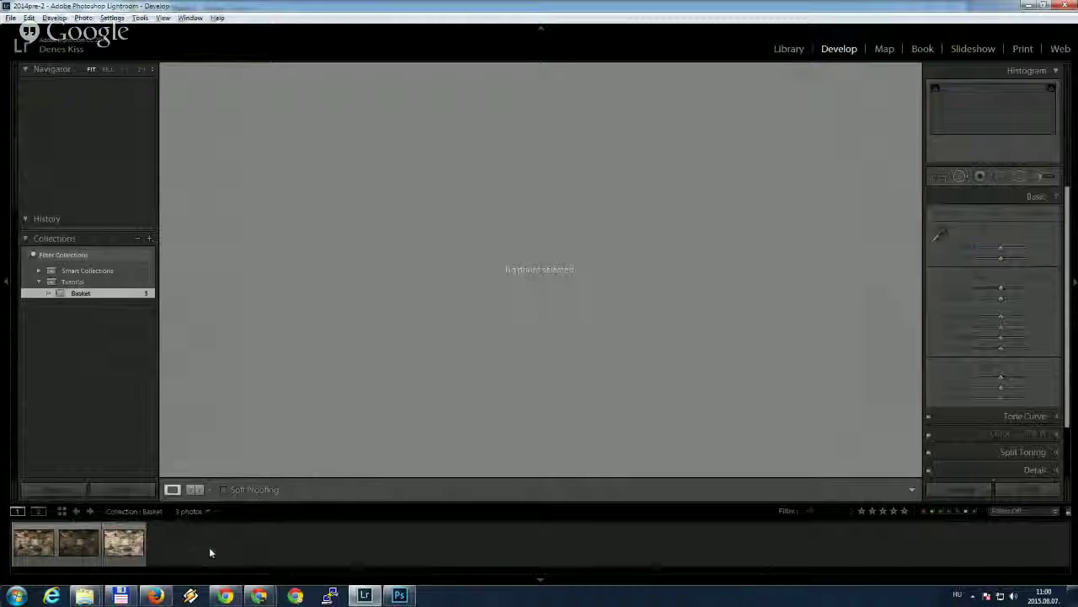
pyautogui.click(132, 553)
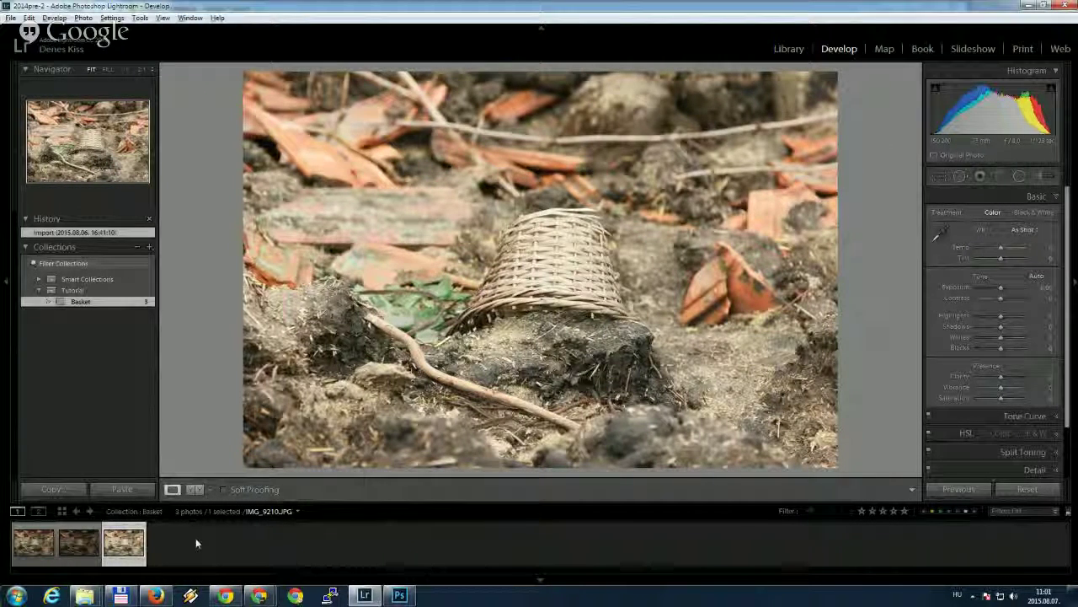
pyautogui.keyDown('shift'); pyautogui.click(36, 546); pyautogui.keyUp('shift')
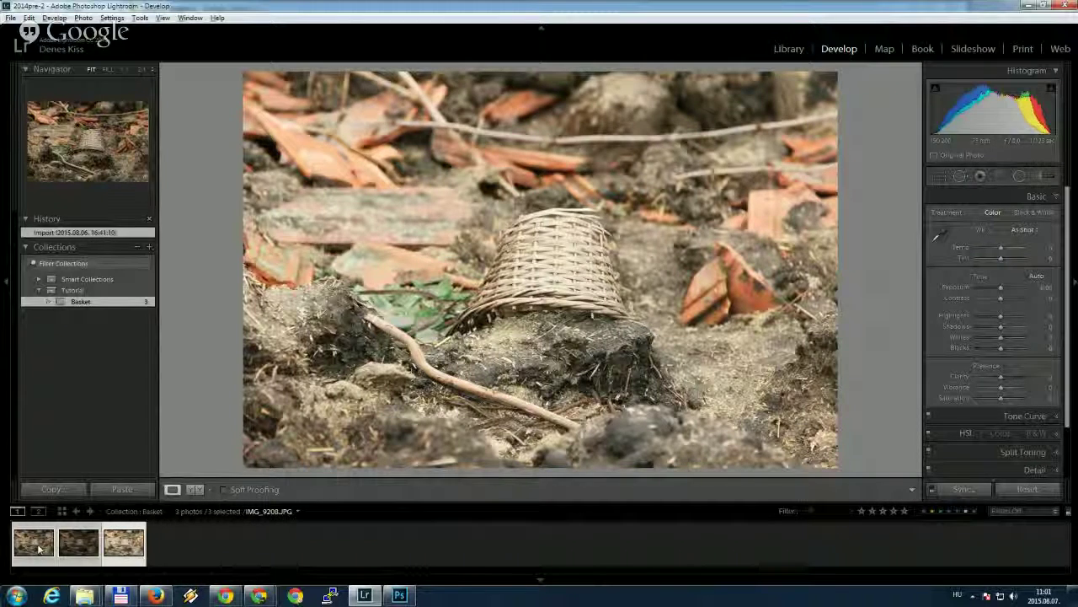
# Merge the three selected basket exposures into an HDR with Photo Merge > HDR.
pyautogui.click(106, 536)
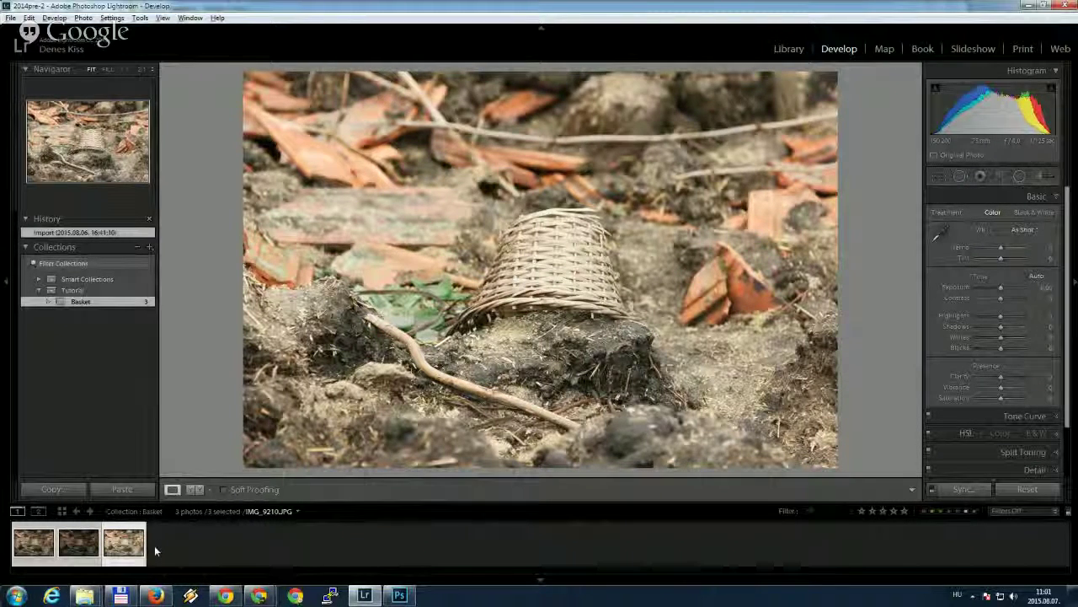
pyautogui.rightClick(128, 549)
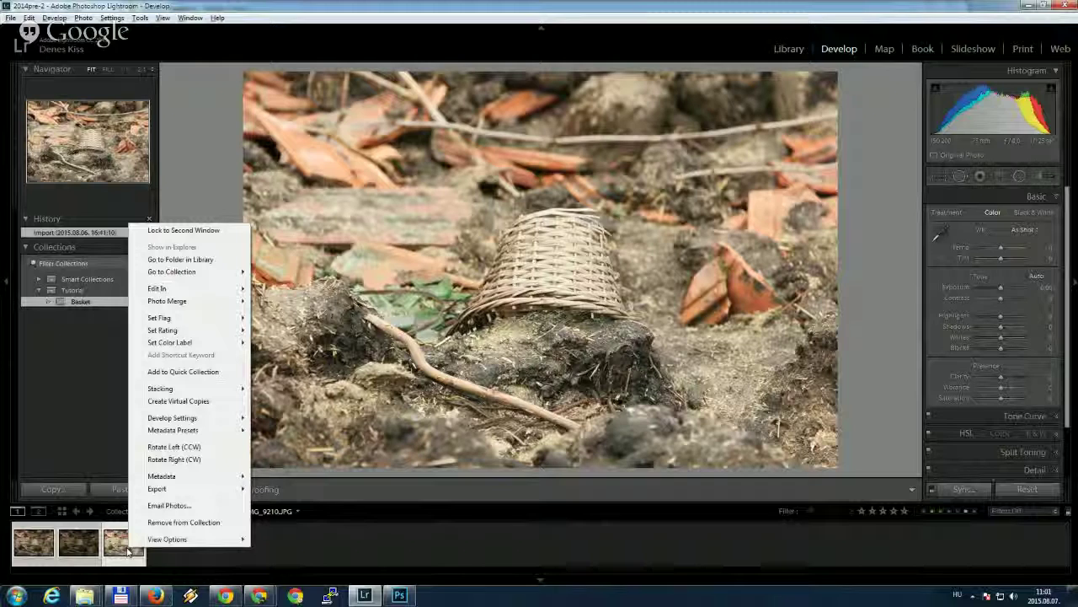
pyautogui.moveTo(200, 301)
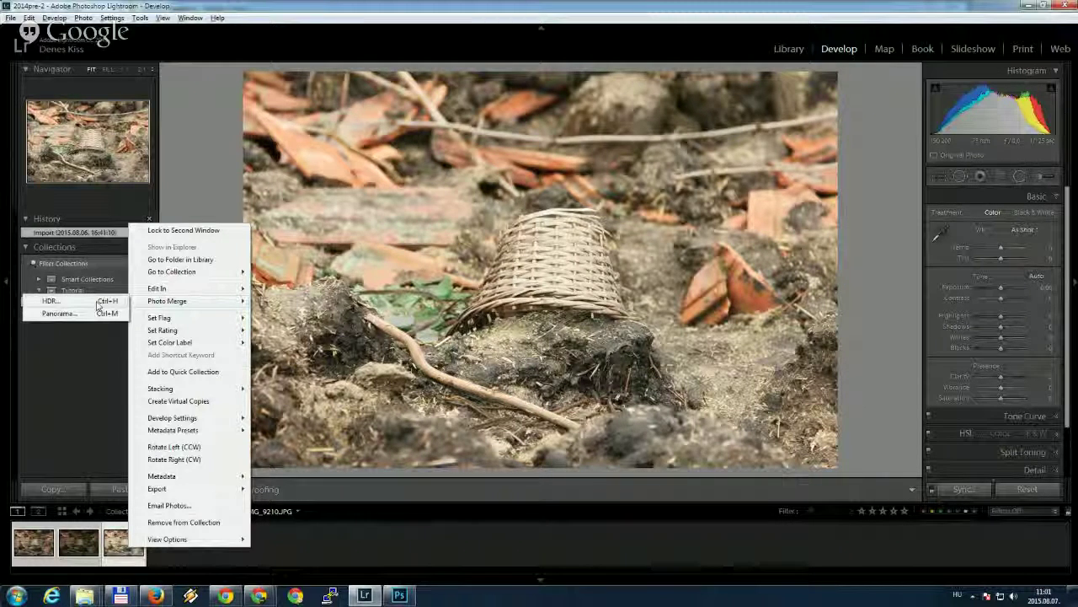
pyautogui.click(99, 301)
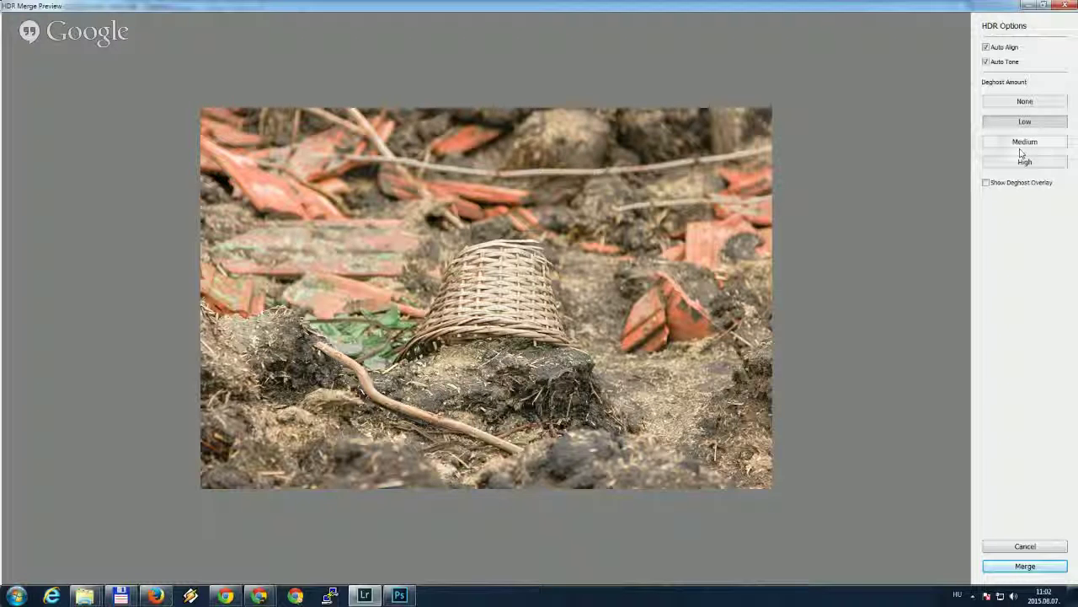
# Create the HDR merge with Auto Align, Auto Tone and Low deghost.
pyautogui.click(1026, 568)
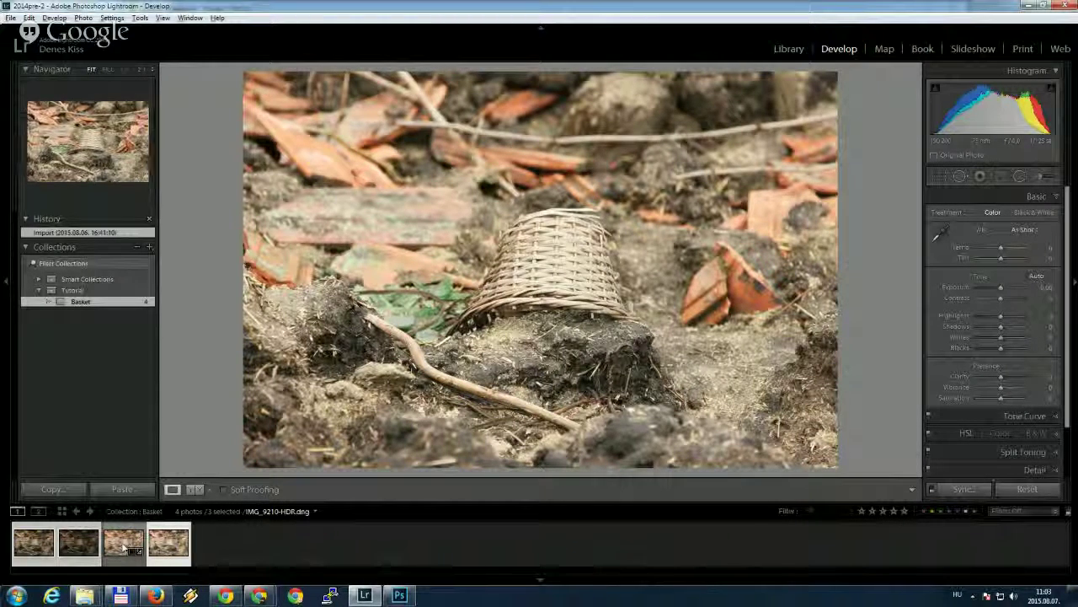
# Compare IMG_9210-HDR.dng at 1:1 with the original JPG, then fit it and show Lens Corrections.
pyautogui.click(125, 546)
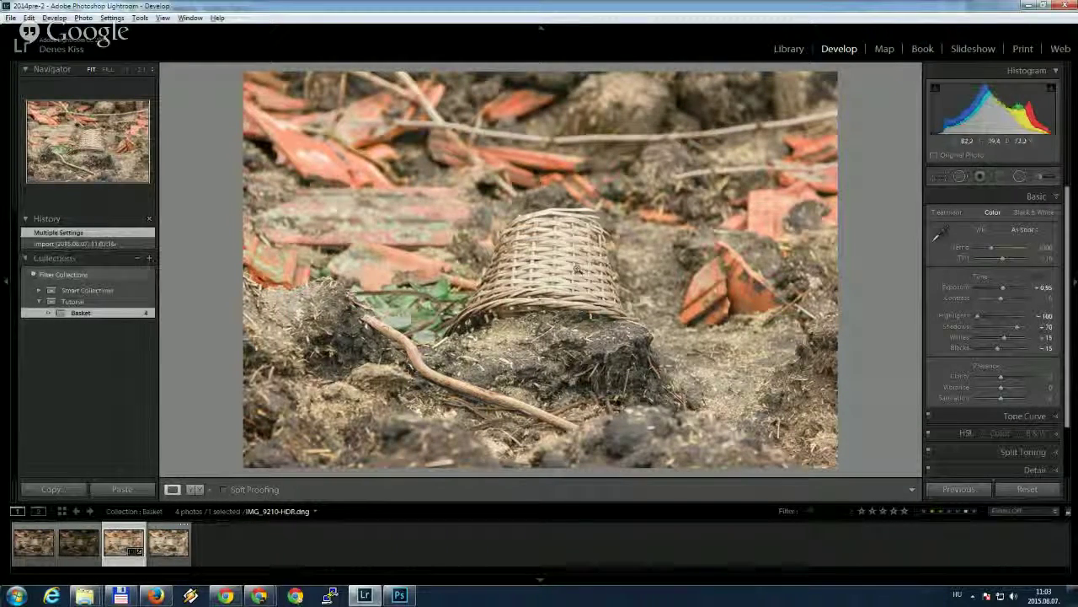
pyautogui.click(577, 268)
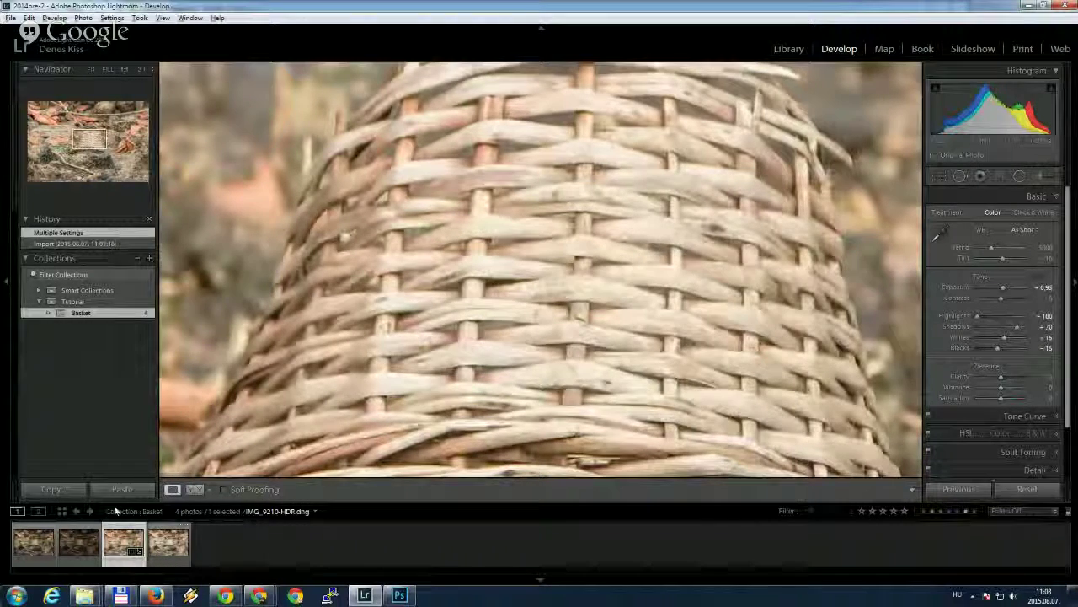
pyautogui.click(164, 549)
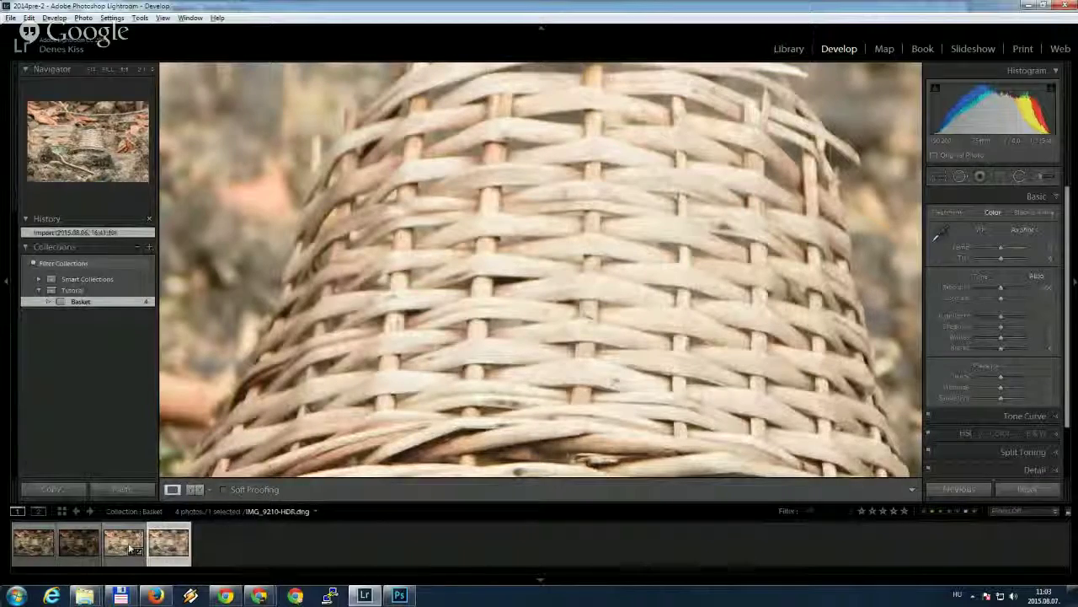
pyautogui.click(123, 540)
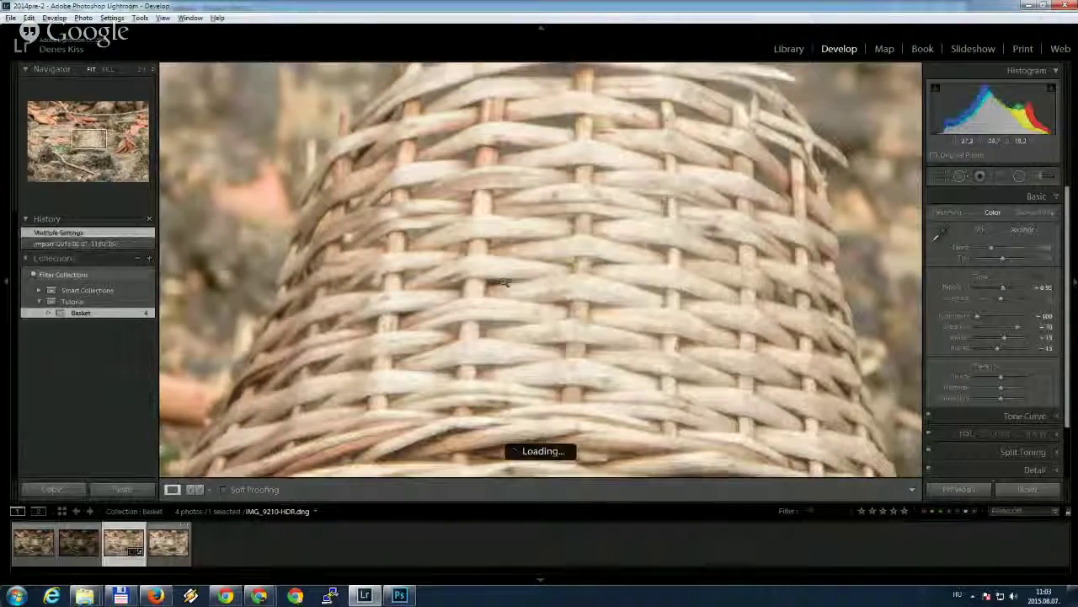
pyautogui.click(604, 256)
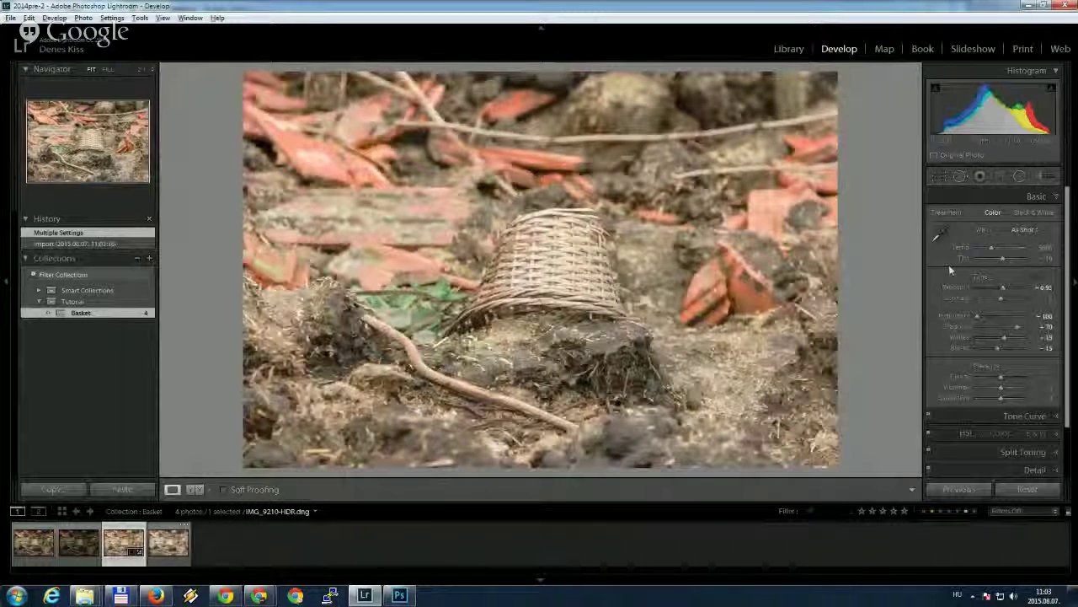
pyautogui.scroll(-2, 949, 265)
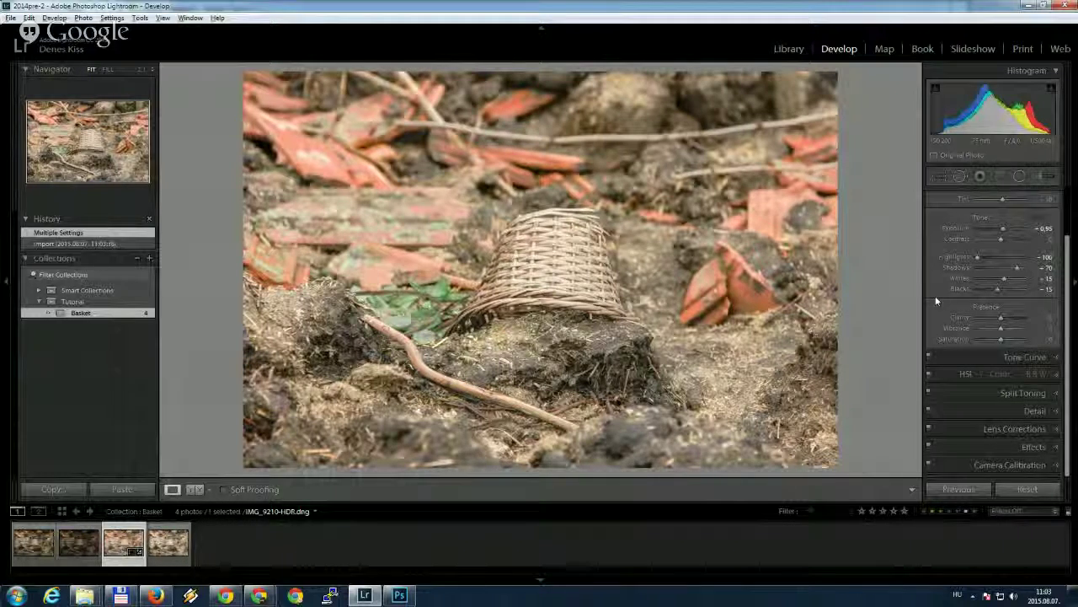
pyautogui.click(998, 425)
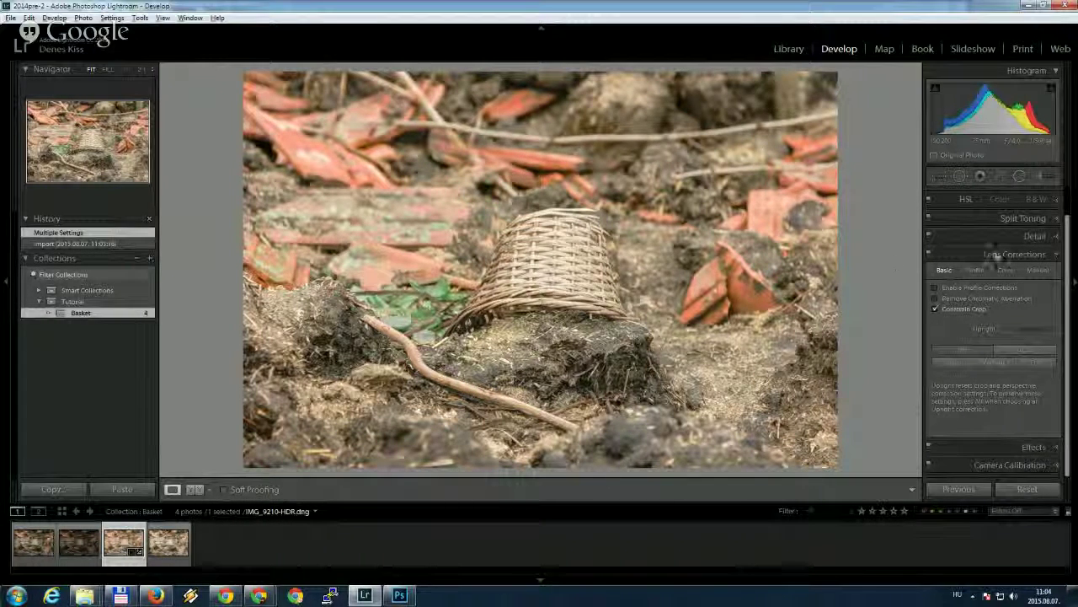
# Enable profile corrections and chromatic aberration removal, zooming in on the basket rim.
pyautogui.click(934, 289)
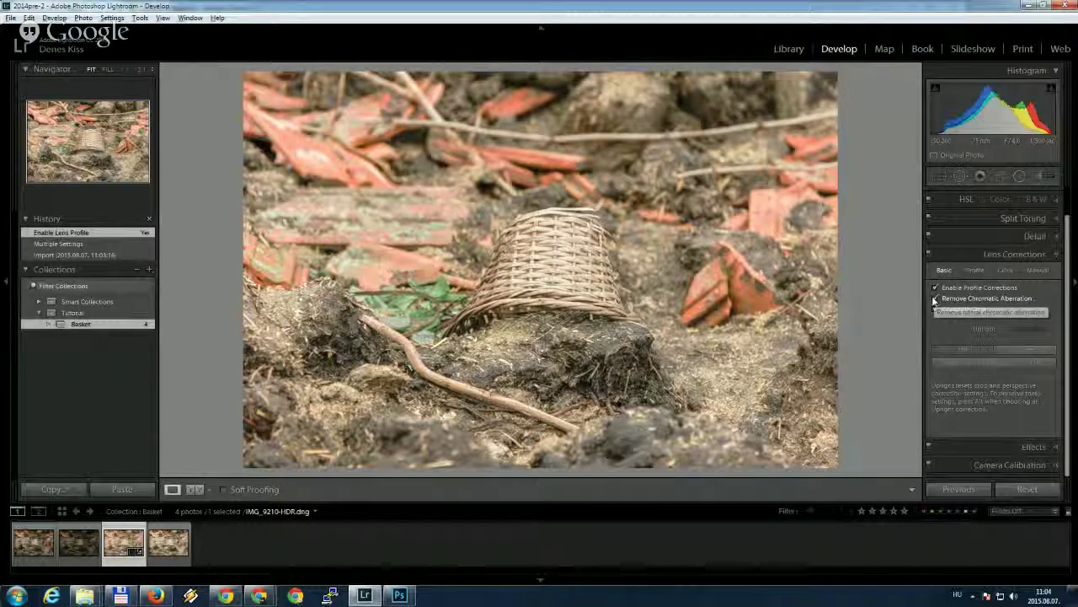
pyautogui.click(934, 299)
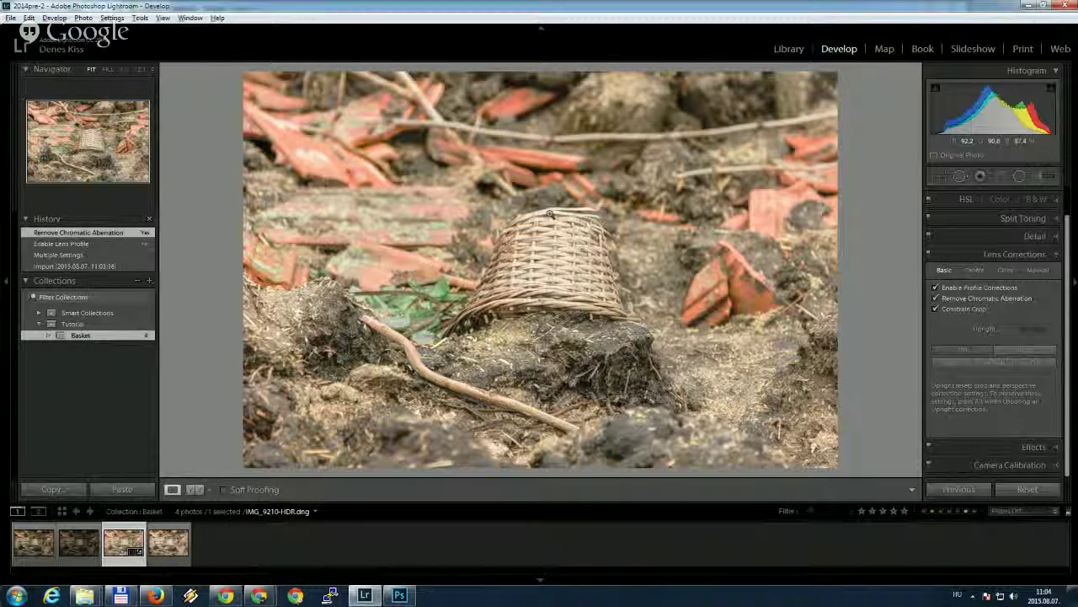
pyautogui.click(575, 218)
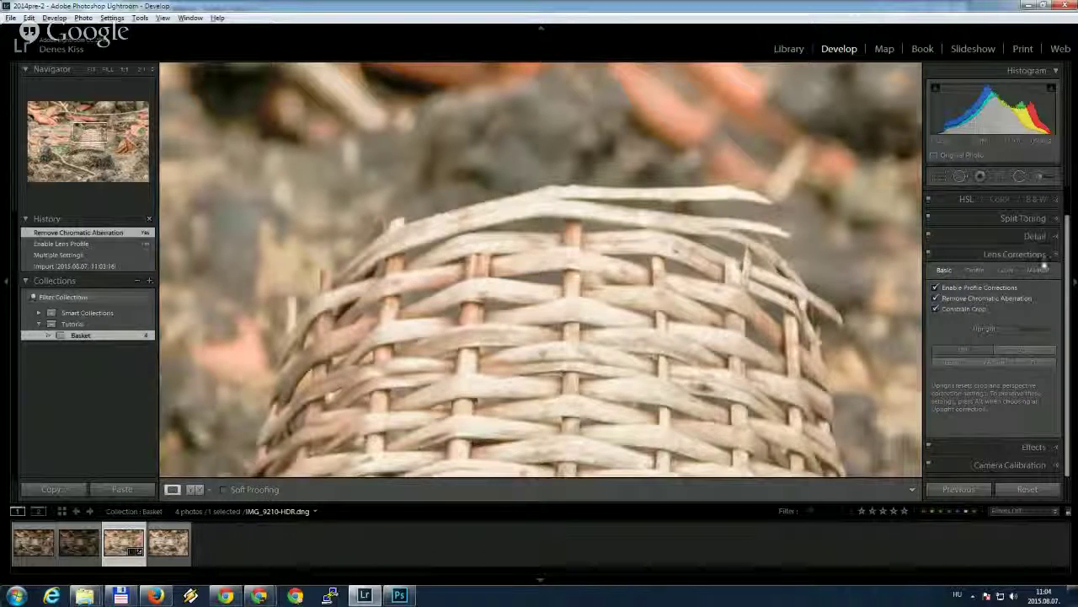
# Raise Green Defringe to about 11 and Purple Defringe slightly, then return to Fit view.
pyautogui.click(1005, 270)
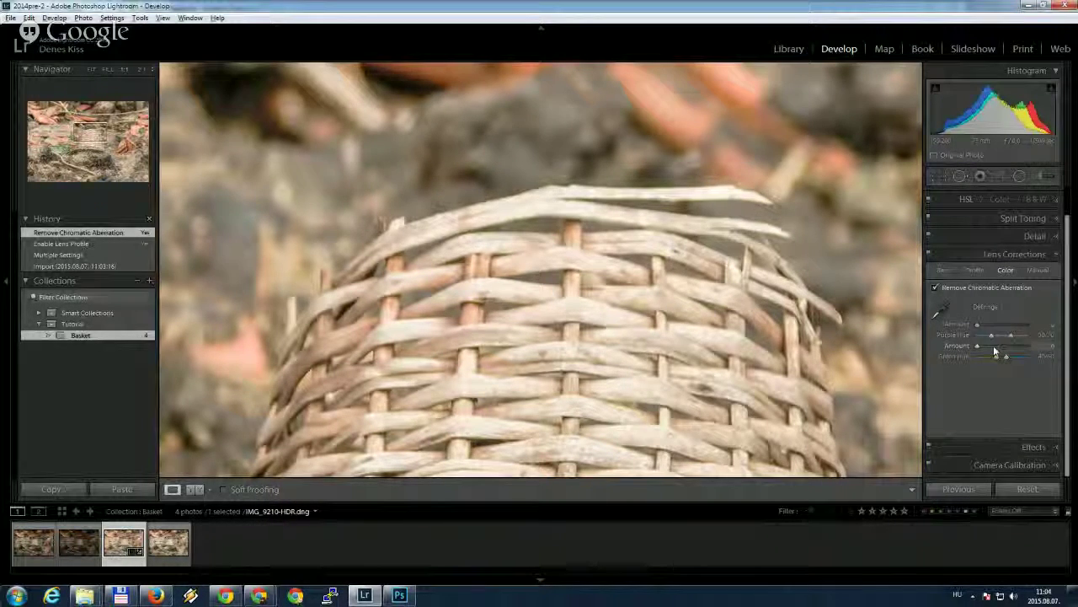
pyautogui.moveTo(991, 344); pyautogui.dragTo(1007, 345)
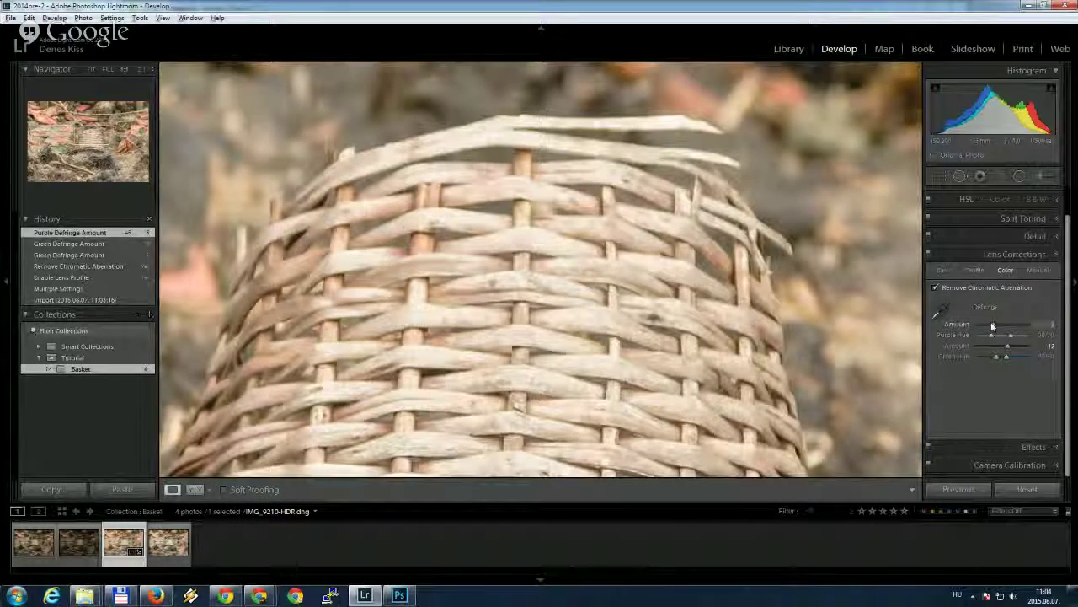
pyautogui.moveTo(991, 321); pyautogui.dragTo(994, 322)
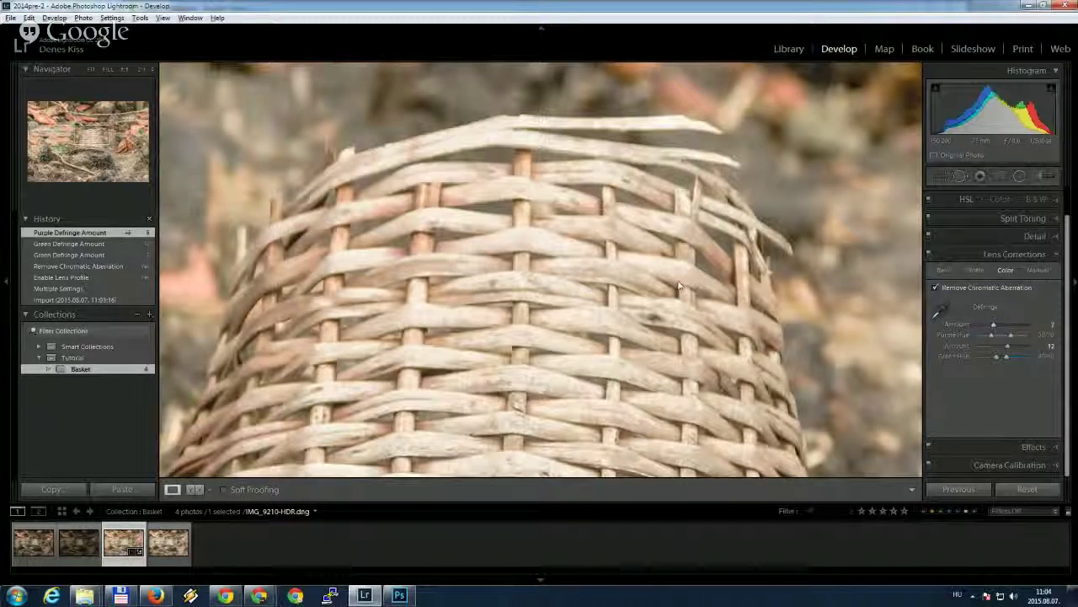
pyautogui.click(430, 275)
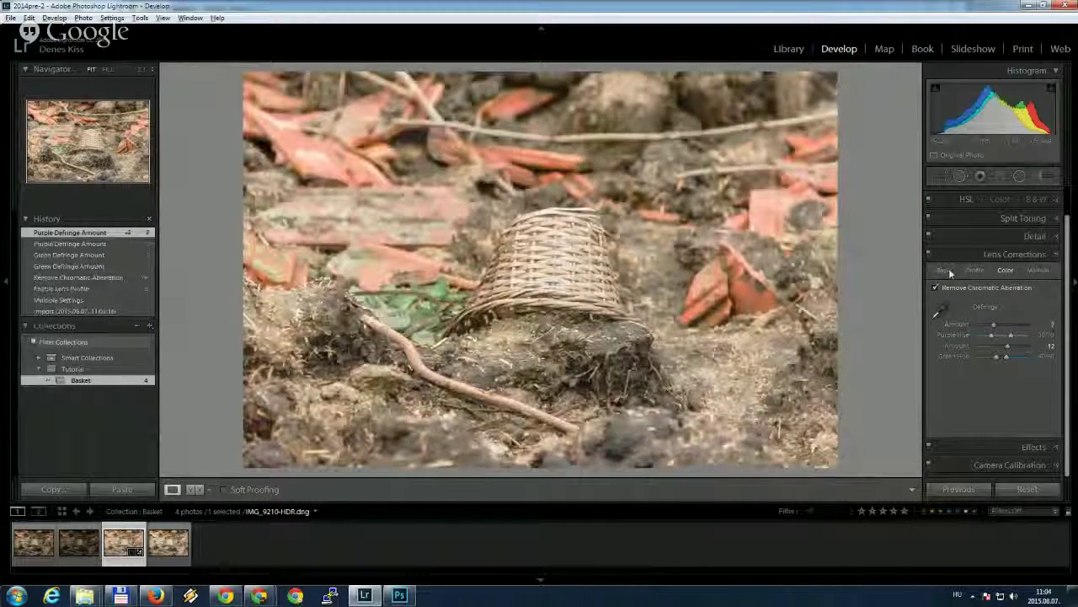
pyautogui.click(946, 269)
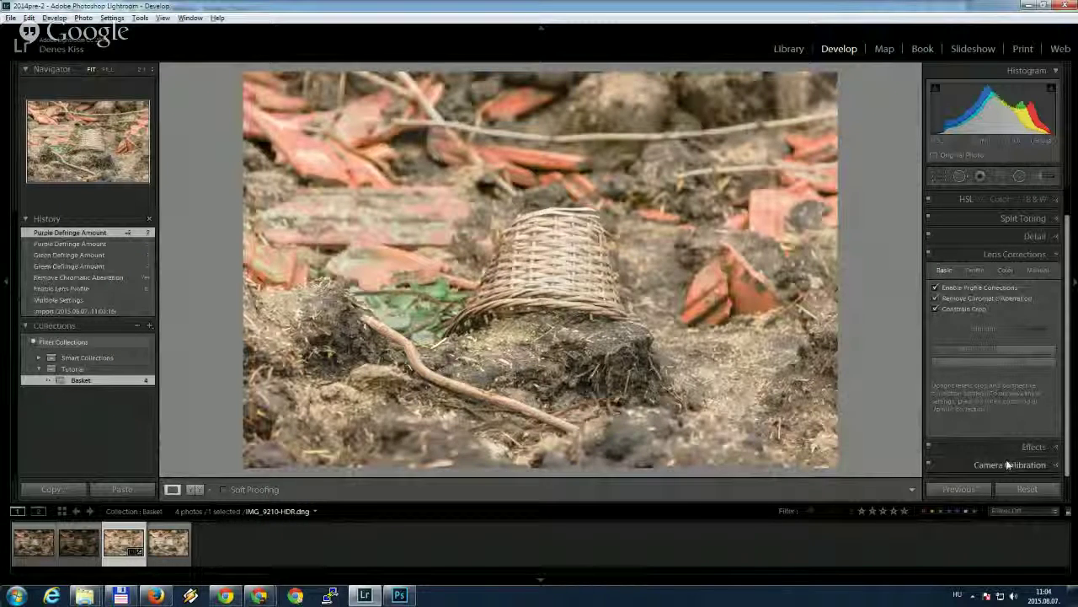
# Raise Camera Calibration Blue Primary Saturation to around +45.
pyautogui.click(1006, 461)
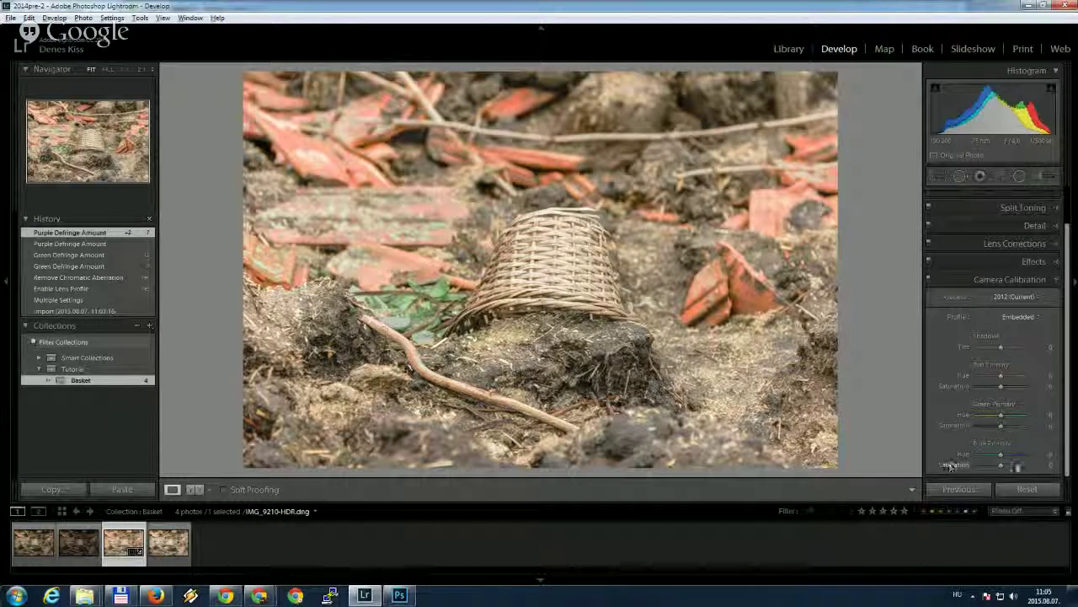
pyautogui.click(1012, 464)
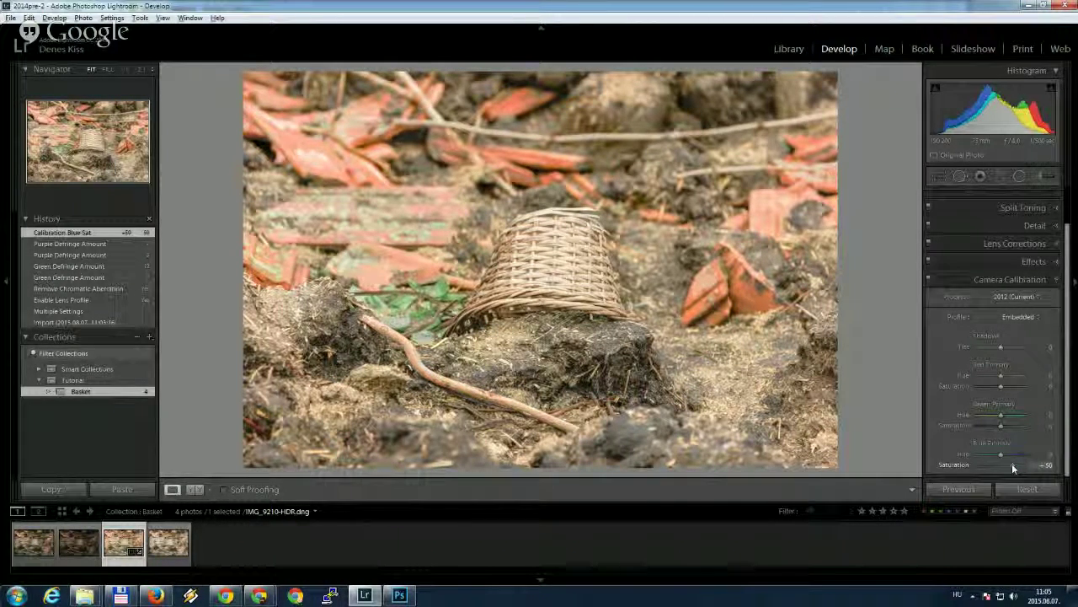
pyautogui.moveTo(1011, 463)
pyautogui.mouseDown()
pyautogui.moveTo(1049, 466)
pyautogui.moveTo(1017, 467)
pyautogui.mouseUp()
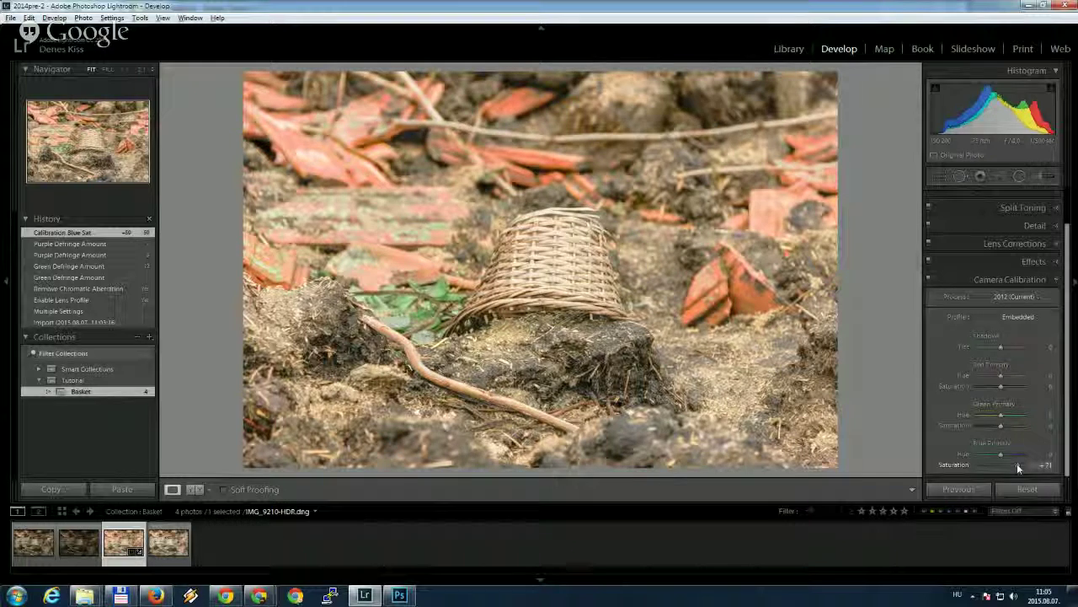
pyautogui.moveTo(1017, 464); pyautogui.dragTo(1014, 463)
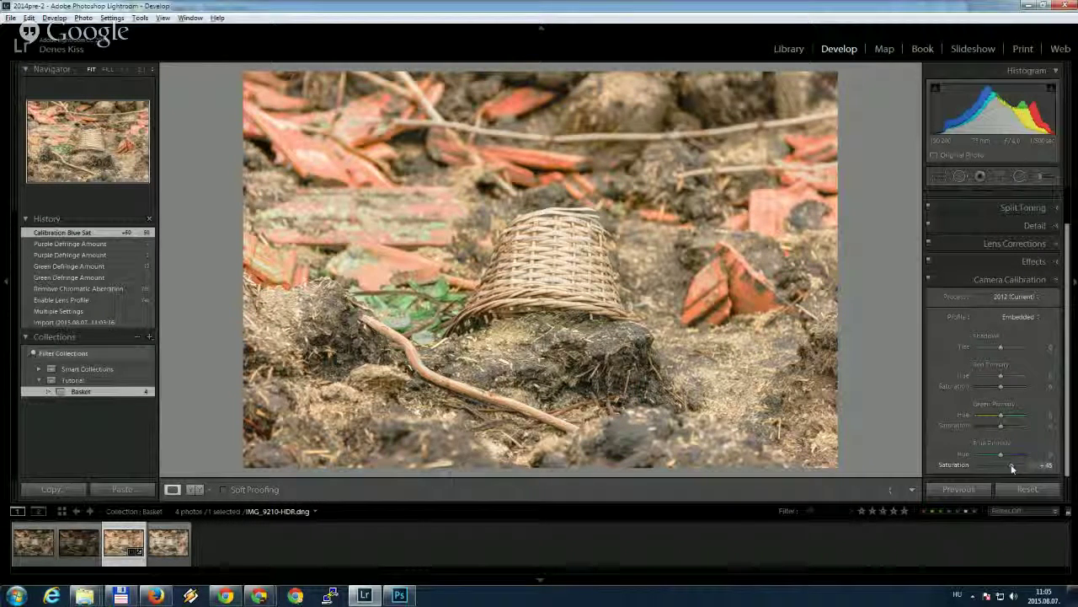
# Settle Blue Primary Saturation at +45 and bring up the Basic panel.
pyautogui.moveTo(1013, 466); pyautogui.dragTo(1011, 465)
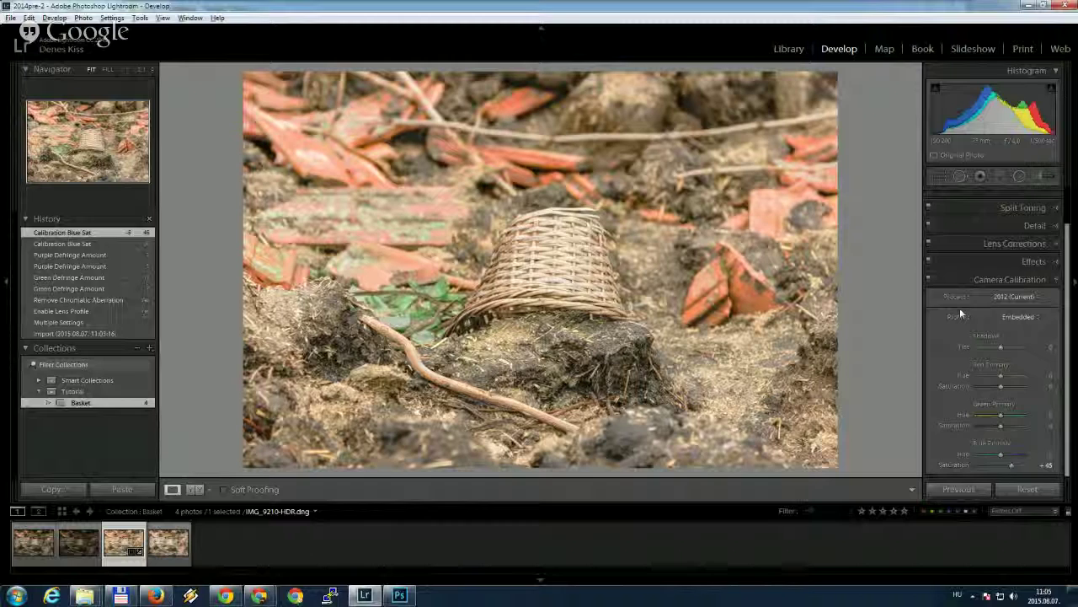
pyautogui.scroll(2, 956, 309)
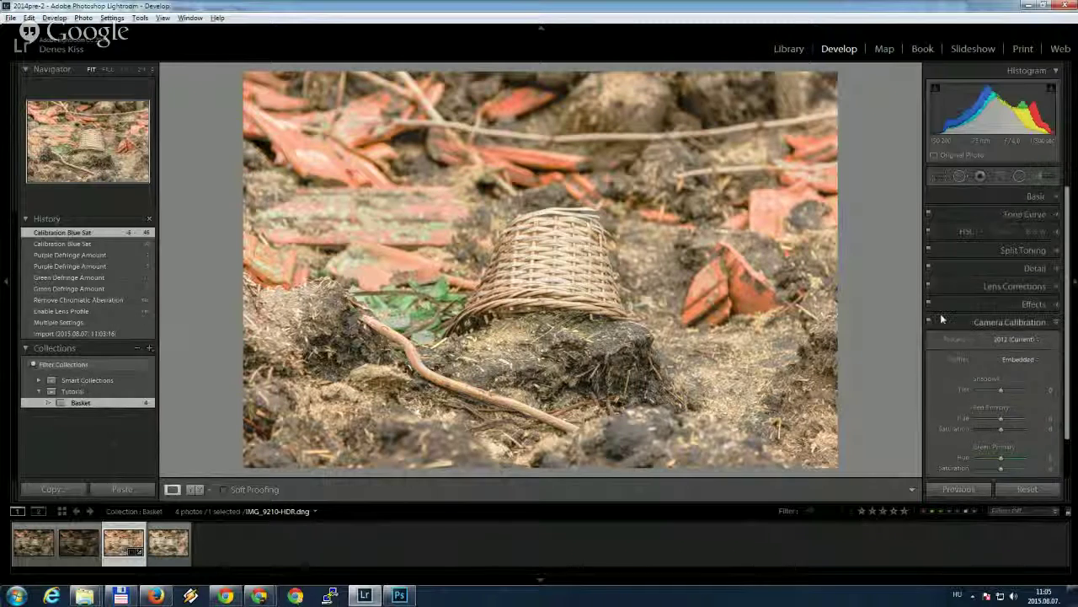
pyautogui.click(1039, 196)
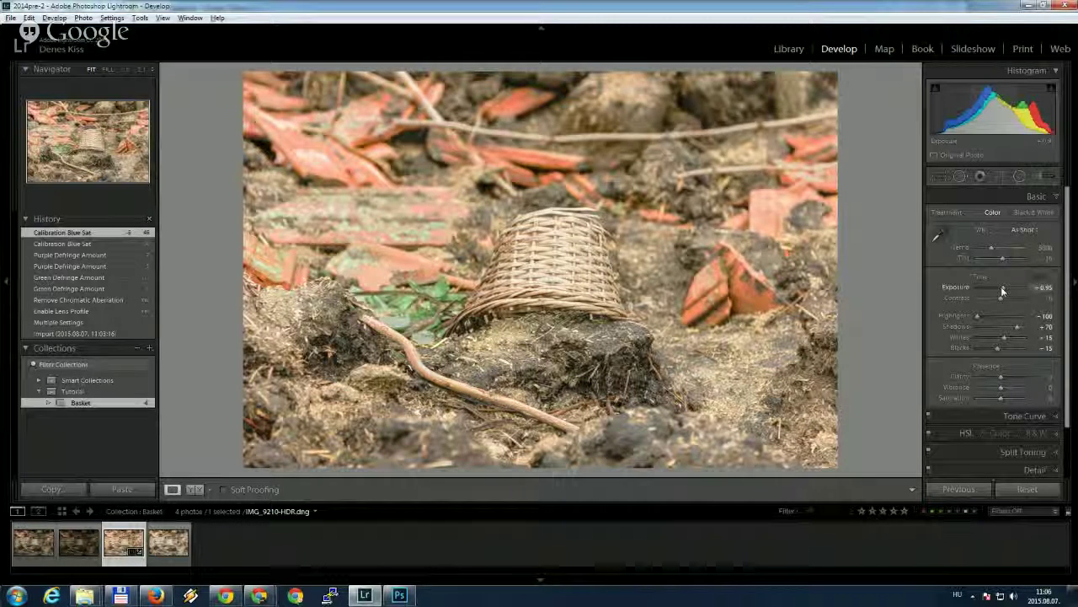
# Set Contrast to +38, Saturation to -7 and Shadows to +52.
pyautogui.scroll(-5, 1001, 290)
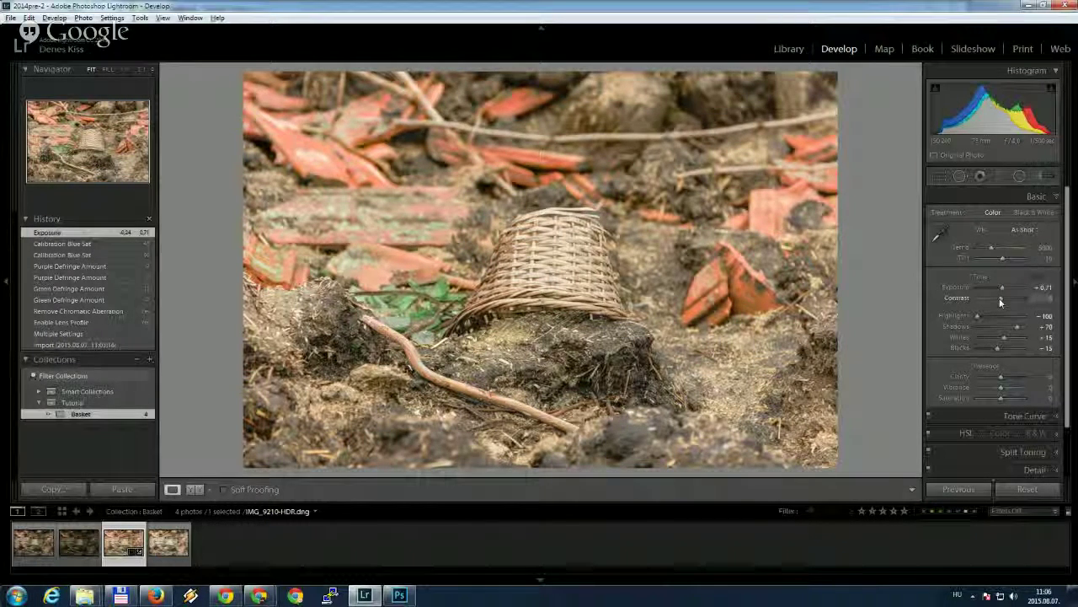
pyautogui.moveTo(1000, 299); pyautogui.dragTo(1007, 297)
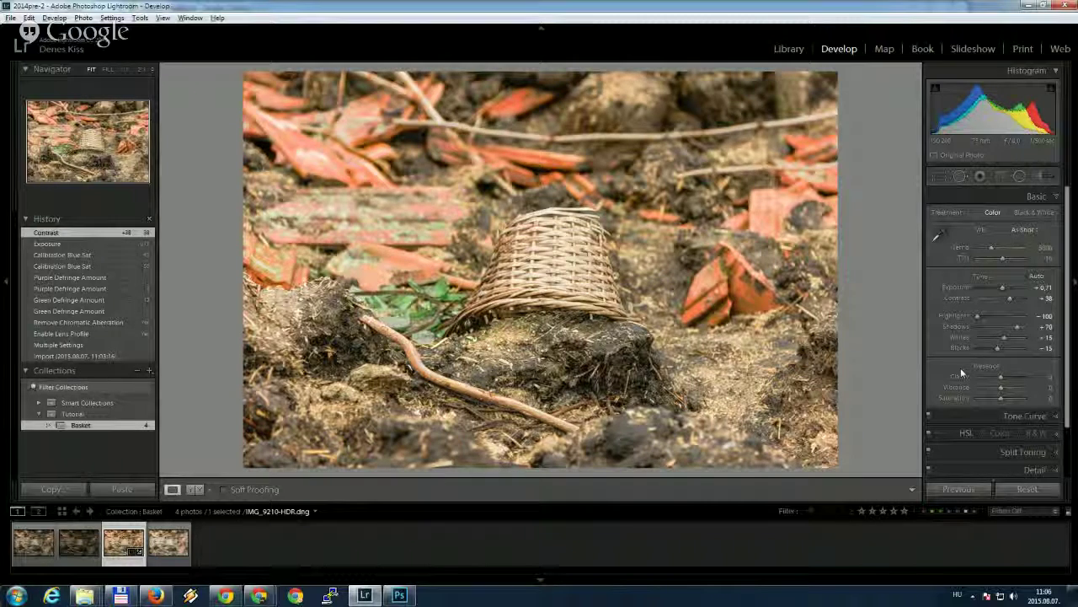
pyautogui.scroll(-1, 978, 378)
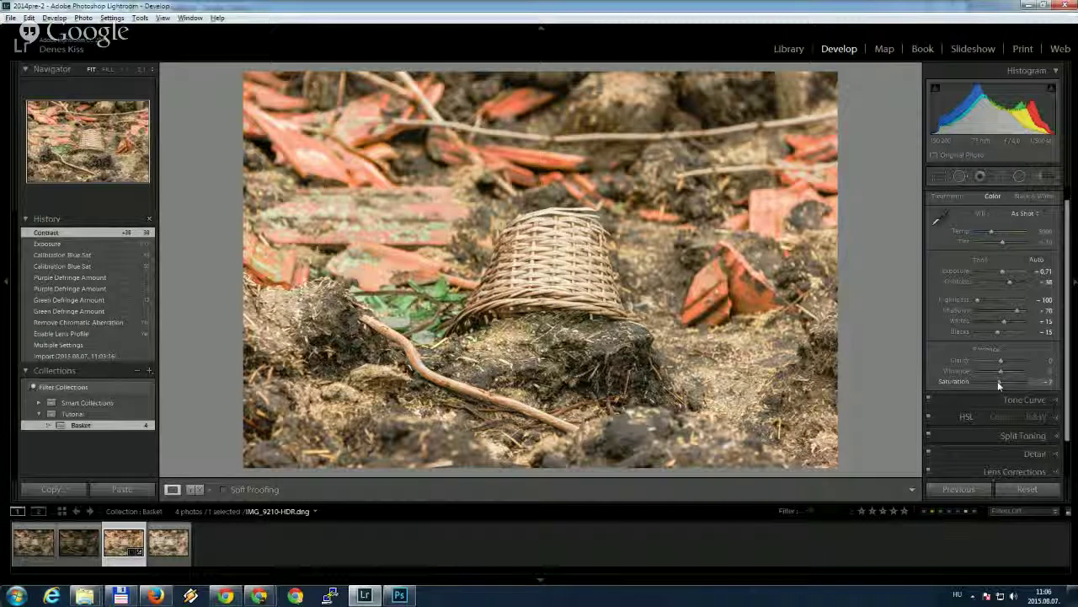
pyautogui.click(997, 381)
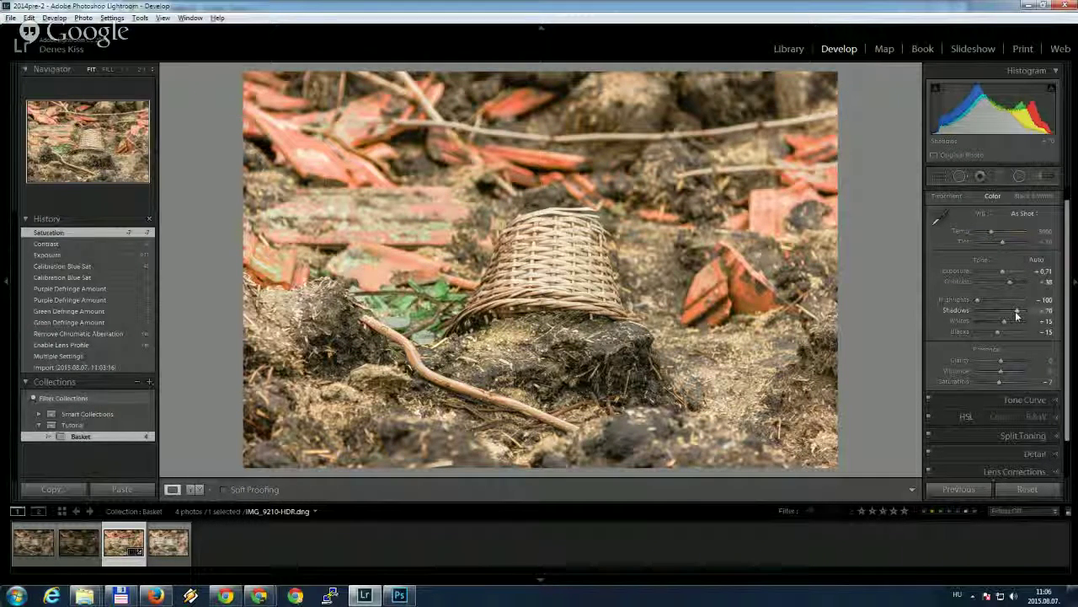
pyautogui.moveTo(1015, 311); pyautogui.dragTo(991, 320)
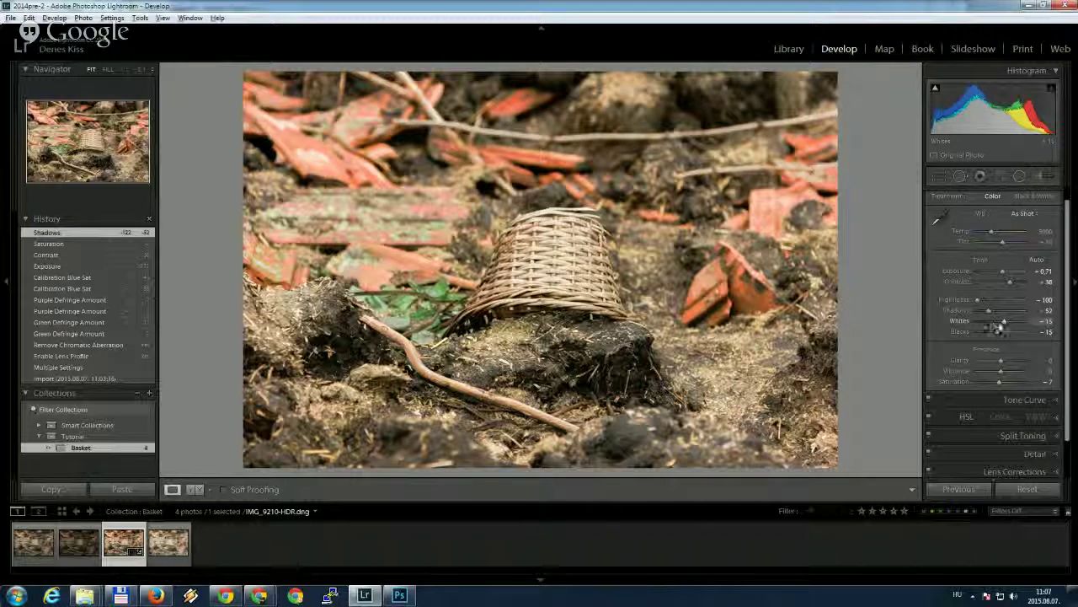
# Raise Whites while holding Alt to preview highlight clipping.
pyautogui.press('alt')
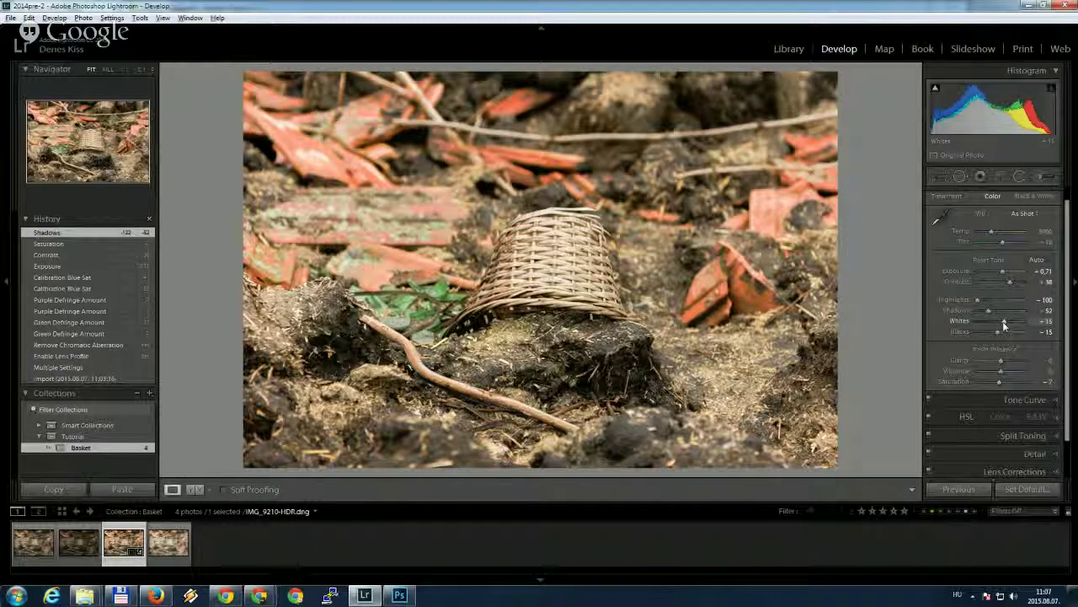
pyautogui.keyDown('alt'); pyautogui.click(1003, 321); pyautogui.keyUp('alt')
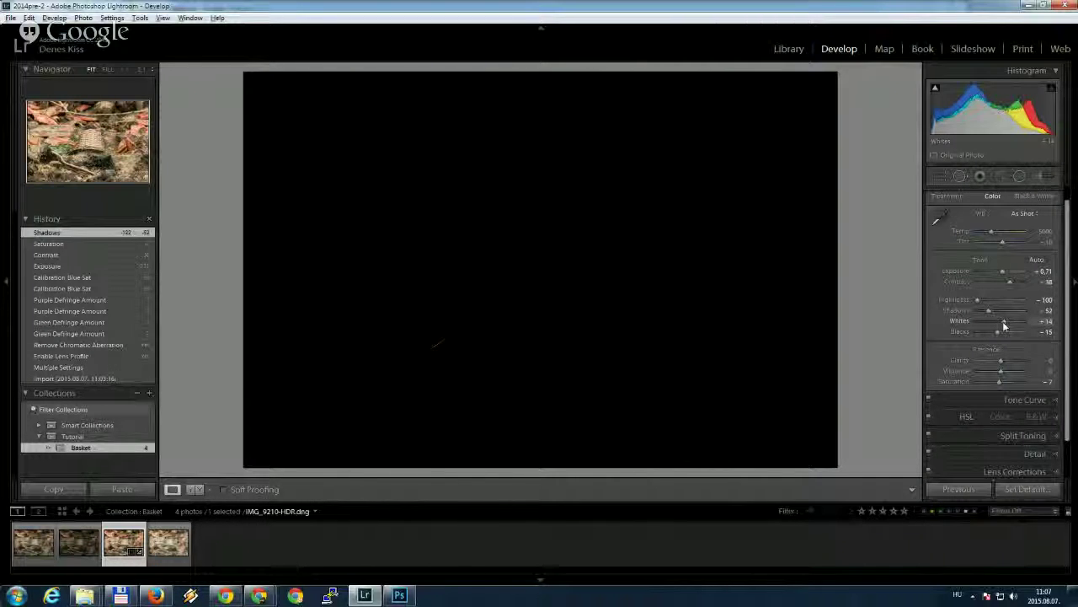
pyautogui.moveTo(1002, 321)
pyautogui.mouseDown()
pyautogui.moveTo(1027, 324)
pyautogui.moveTo(1008, 328)
pyautogui.mouseUp()
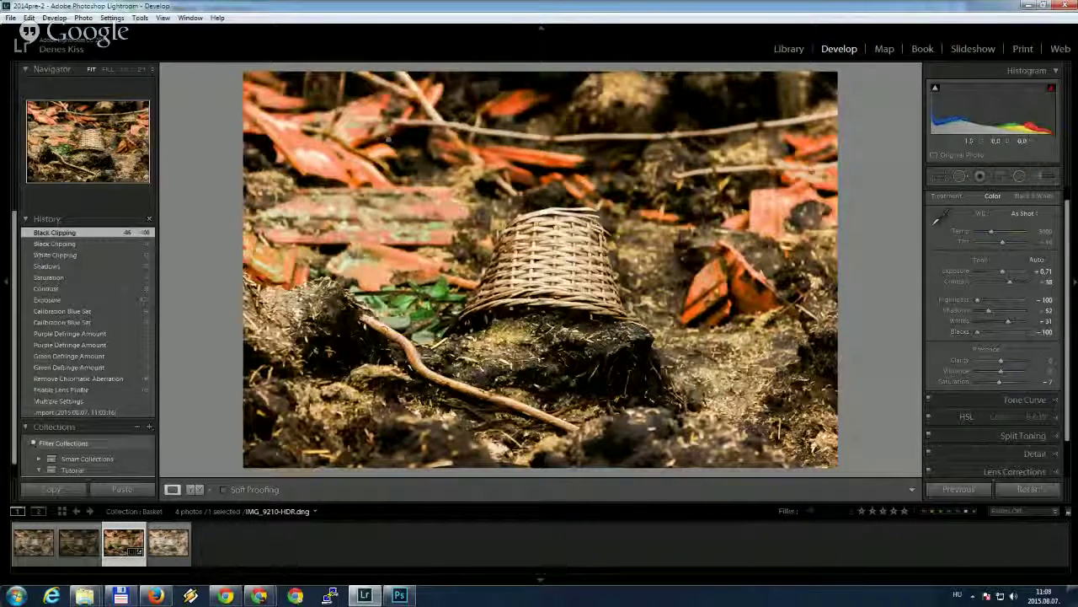
pyautogui.keyDown('alt'); pyautogui.click(1008, 324); pyautogui.keyUp('alt')
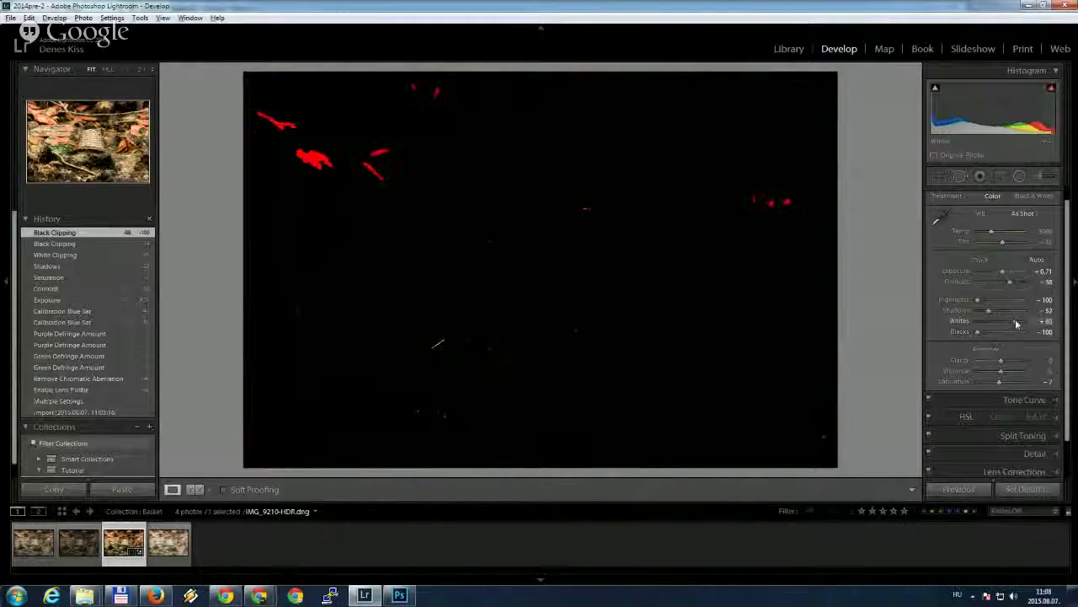
# Push Whites up to see clipping spread, then pull them back to about +21.
pyautogui.moveTo(1017, 323); pyautogui.dragTo(1033, 323)
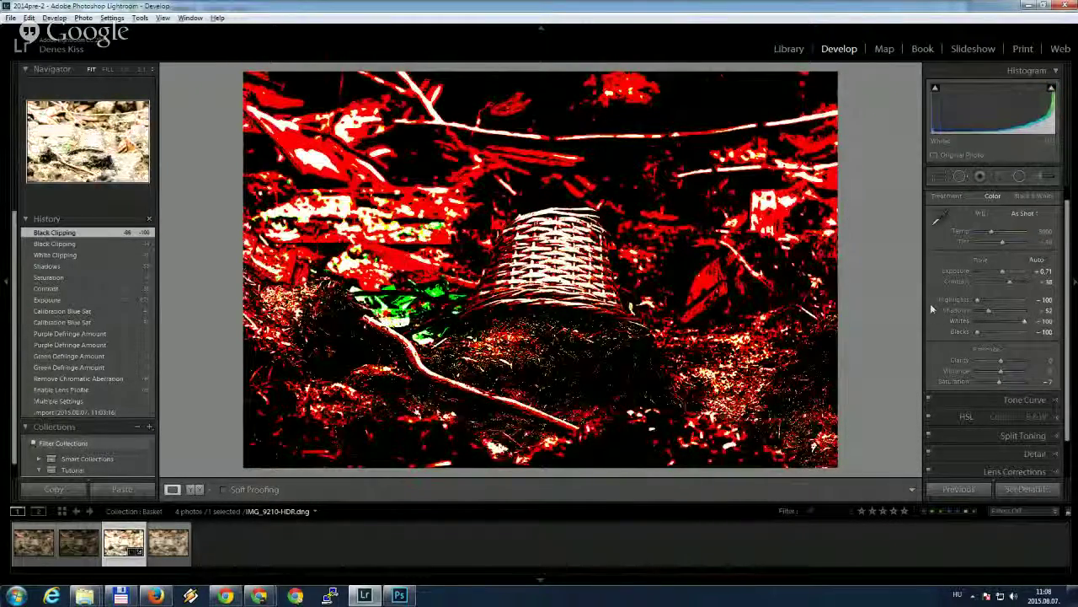
pyautogui.moveTo(932, 309); pyautogui.dragTo(932, 309)
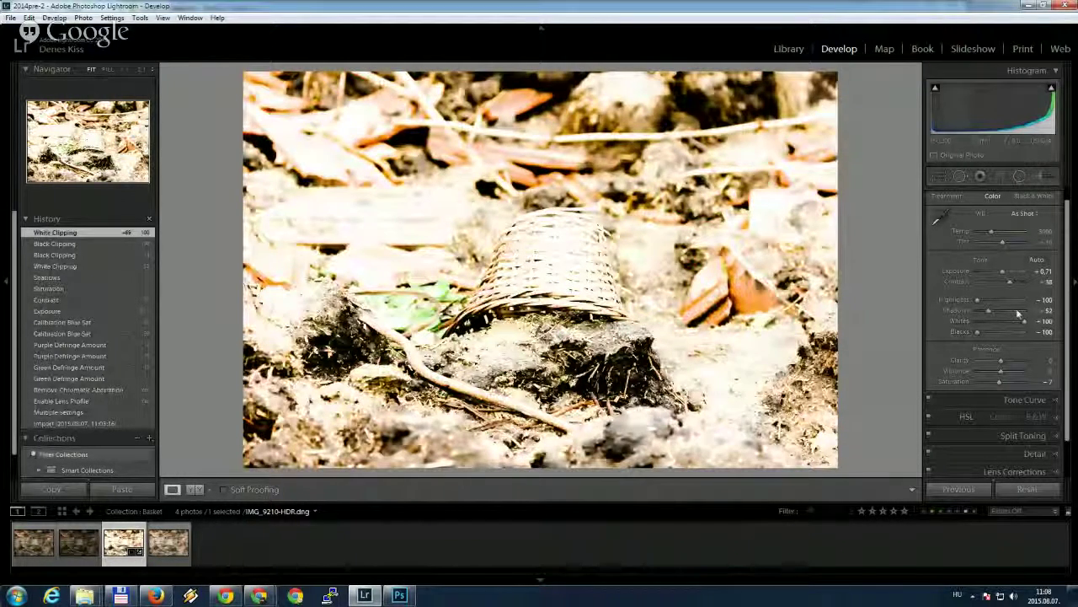
pyautogui.moveTo(1023, 325); pyautogui.dragTo(1015, 325)
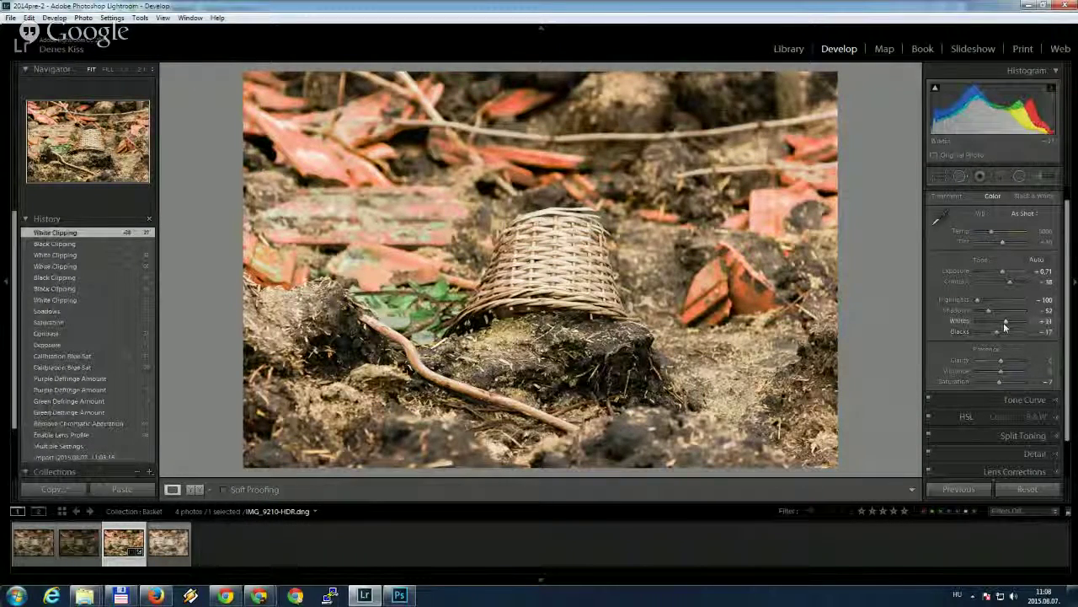
pyautogui.scroll(-1, 939, 305)
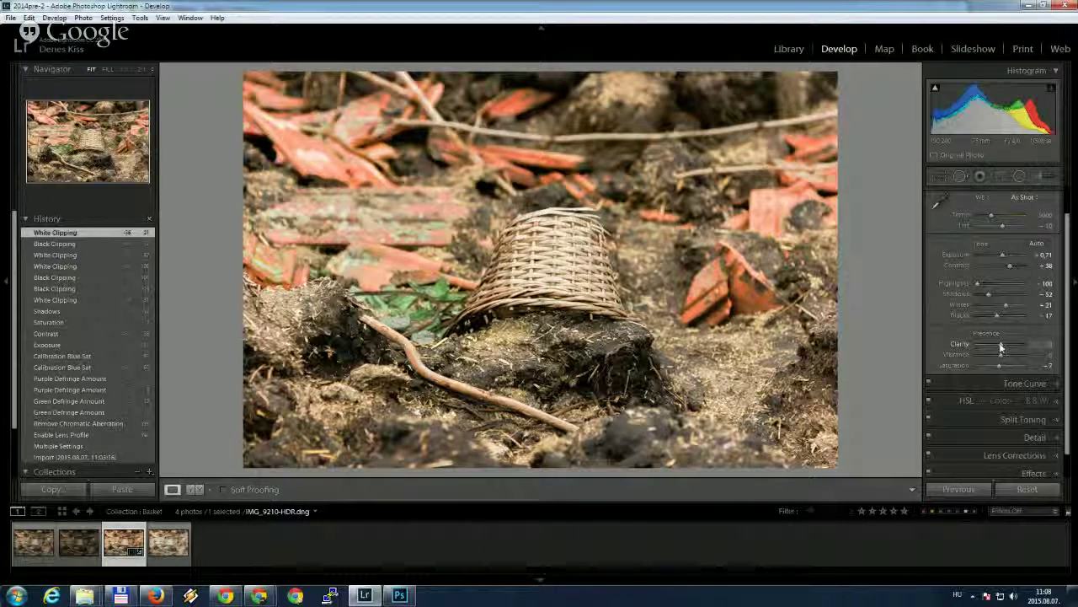
# Set Clarity to about +55 and expand the HSL panel's Saturation controls.
pyautogui.moveTo(1004, 346); pyautogui.dragTo(1018, 348)
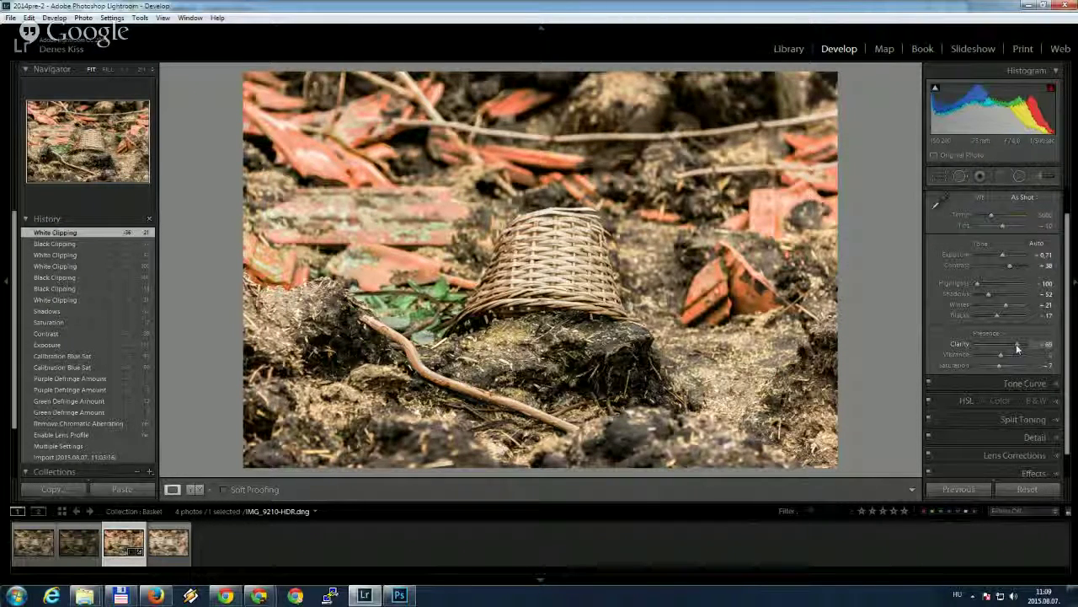
pyautogui.moveTo(1016, 348); pyautogui.dragTo(1014, 346)
pyautogui.scroll(-3, 930, 317)
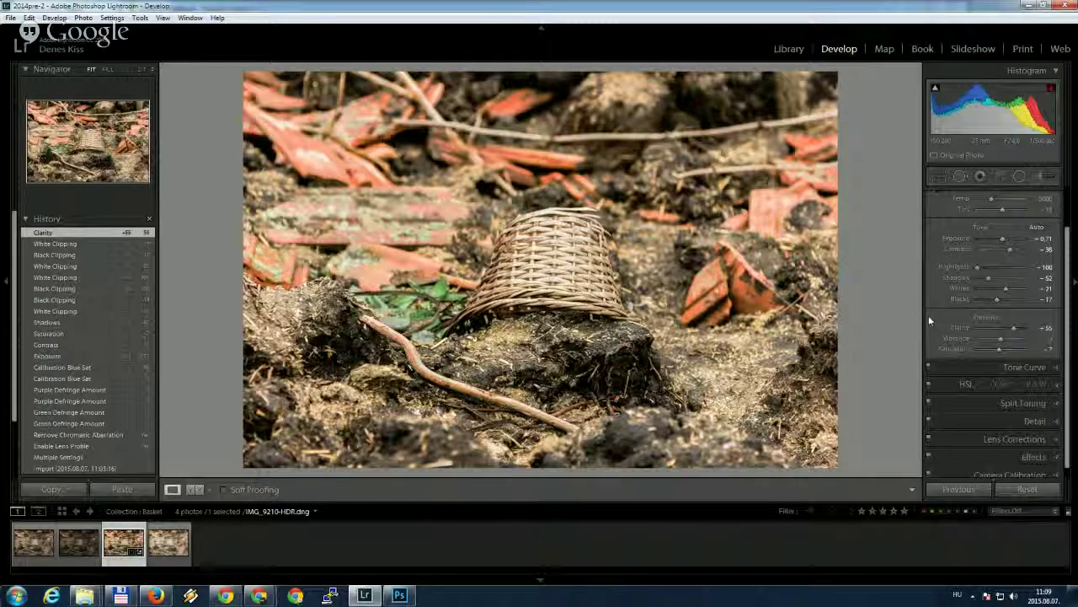
pyautogui.click(970, 371)
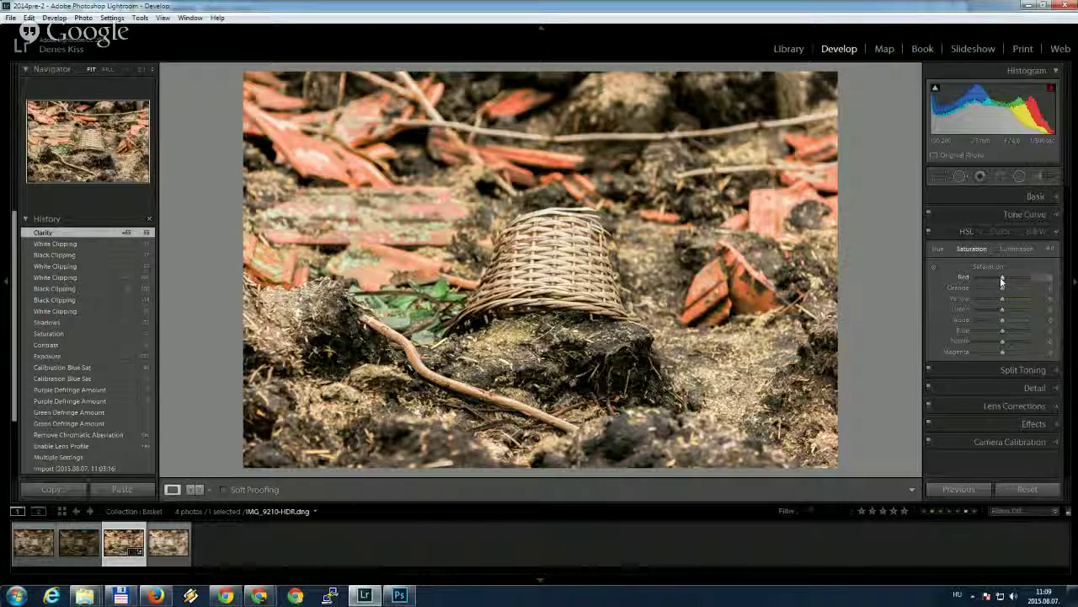
# Set HSL saturation to Red -24, Orange -13 and Yellow +36, then zoom into the basket.
pyautogui.moveTo(1001, 282); pyautogui.dragTo(997, 284)
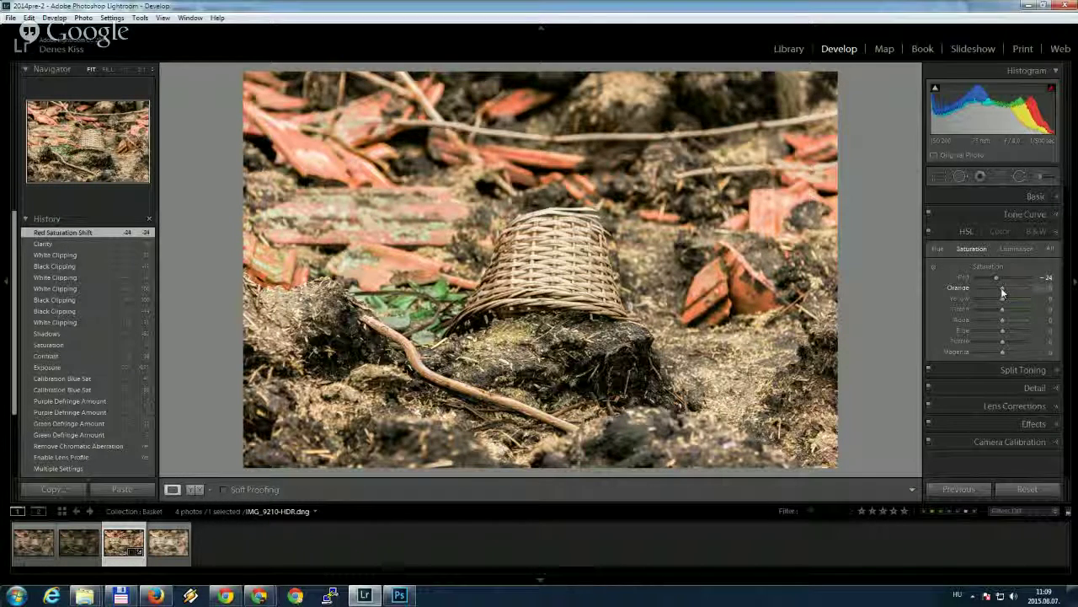
pyautogui.moveTo(1002, 288); pyautogui.dragTo(1001, 291)
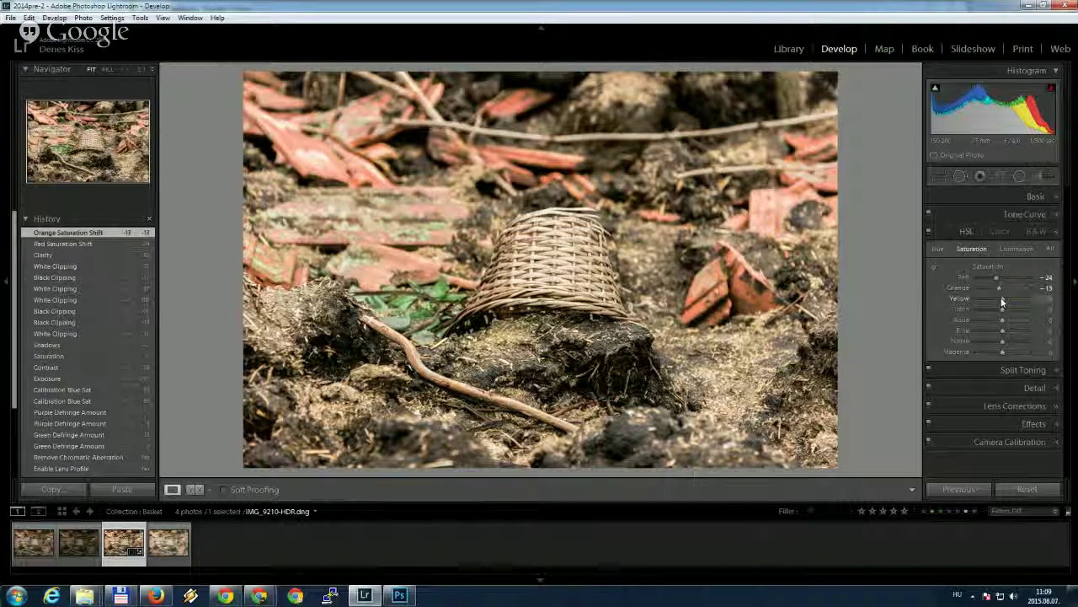
pyautogui.moveTo(1002, 300); pyautogui.dragTo(1010, 299)
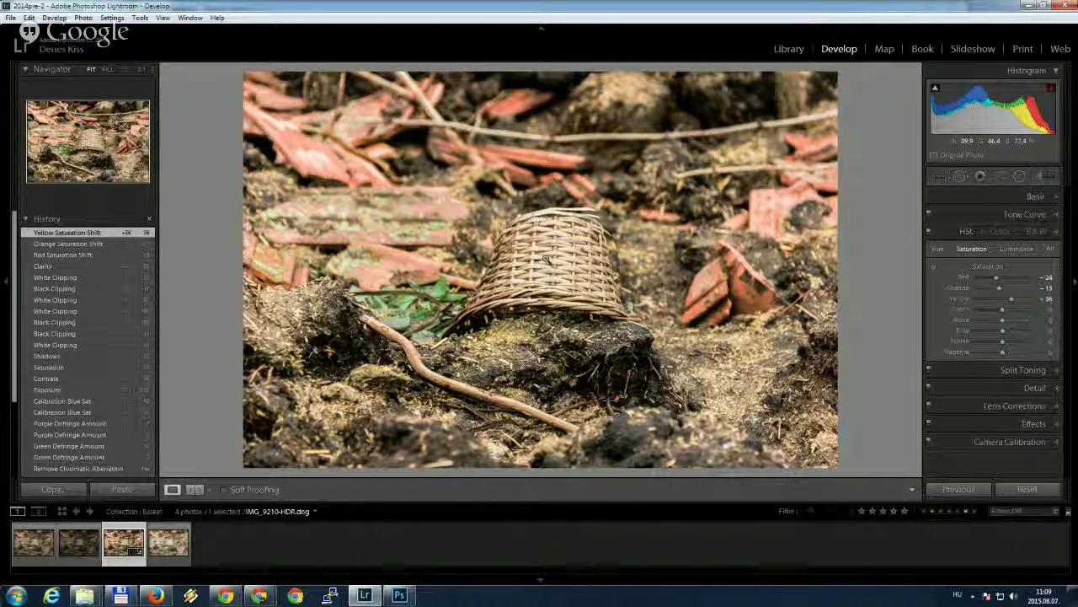
pyautogui.click(546, 259)
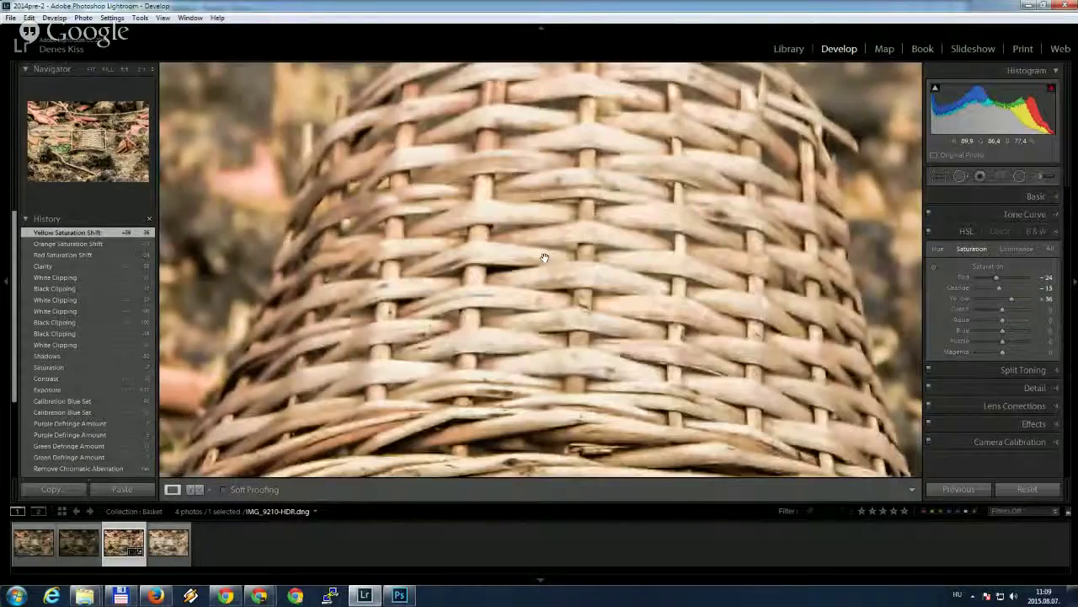
# Return to the whole-photo view and expand the Detail panel's sharpening and noise settings.
pyautogui.click(545, 257)
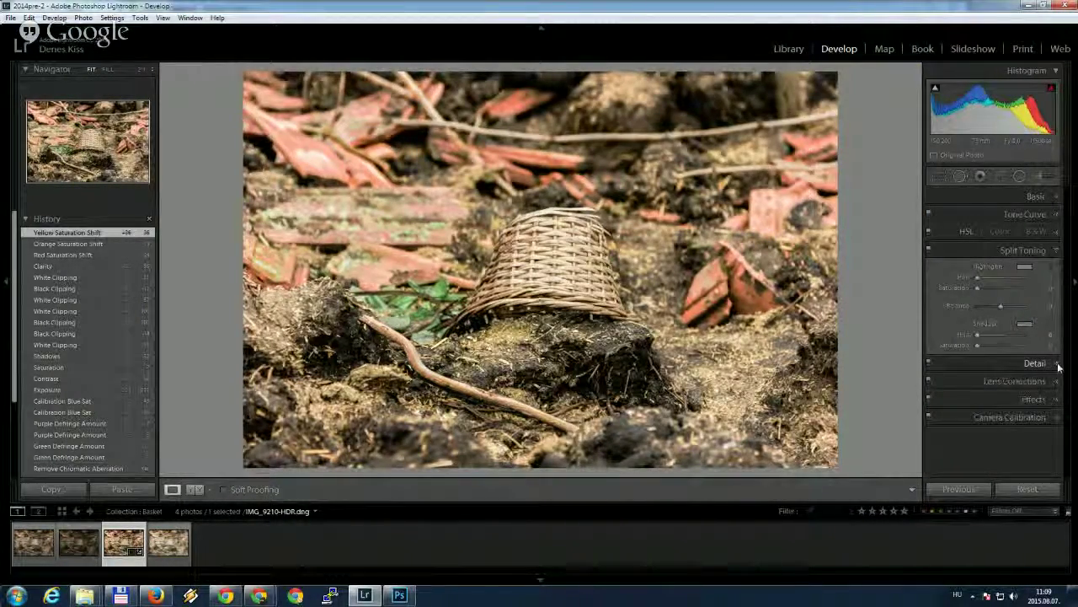
pyautogui.click(1031, 363)
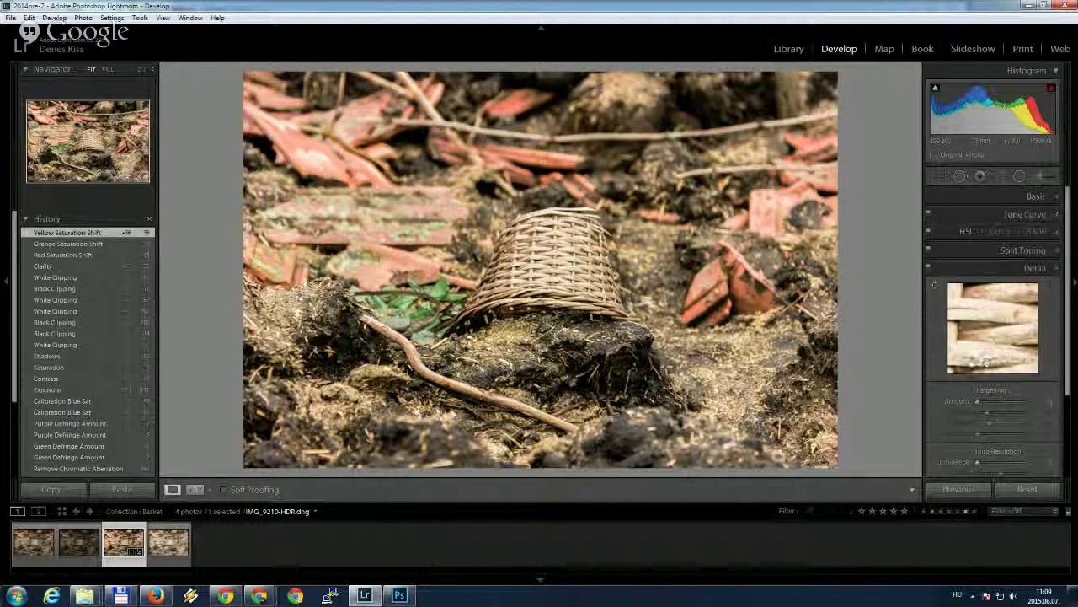
pyautogui.scroll(-3, 931, 333)
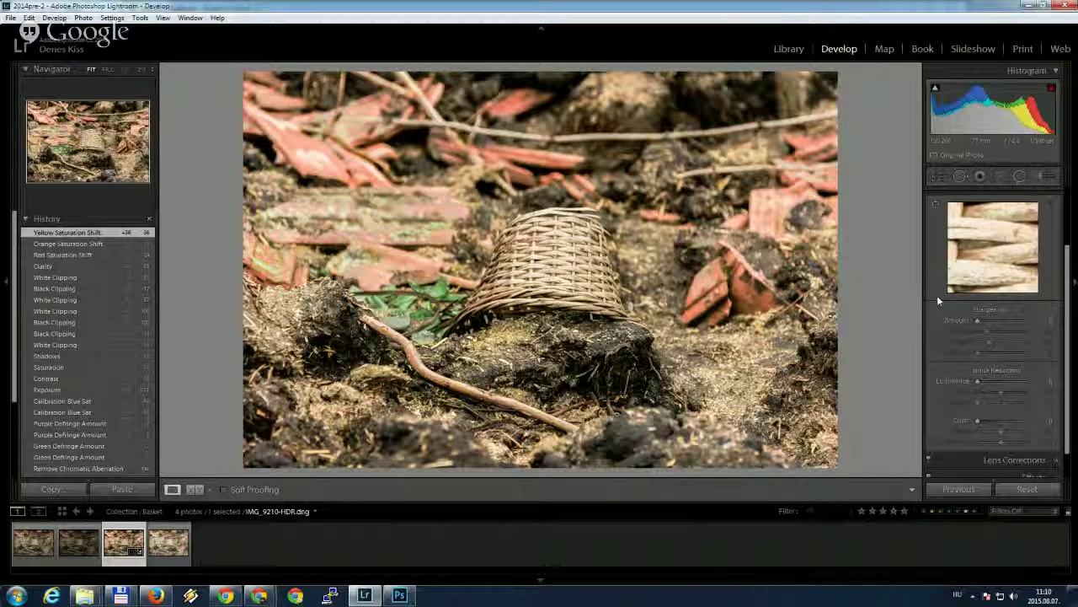
# Set Sharpening Amount to 100 and Radius to 1.3.
pyautogui.scroll(2, 937, 295)
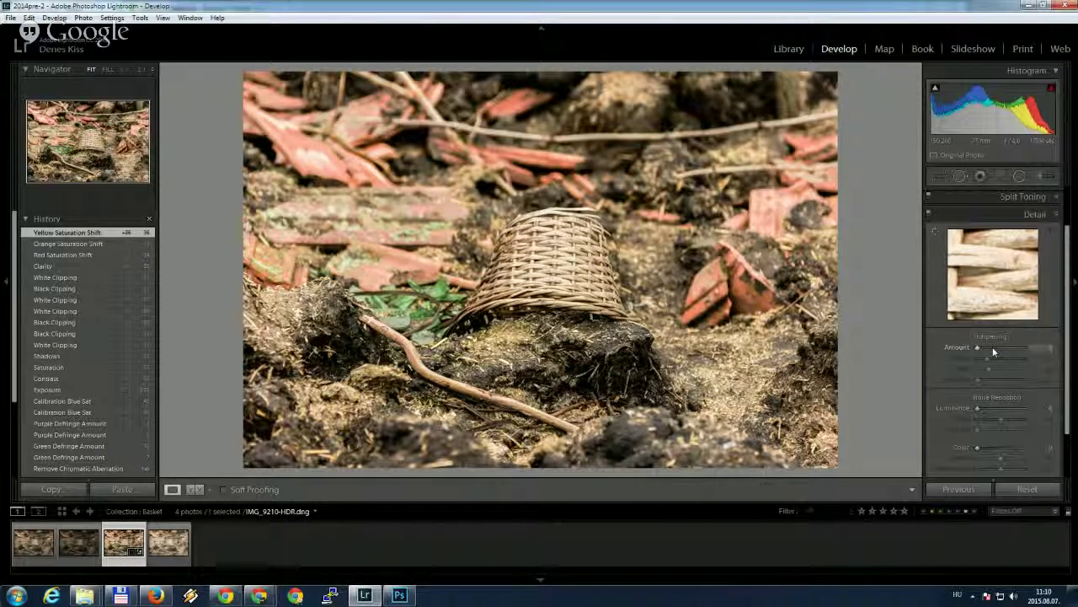
pyautogui.moveTo(992, 346); pyautogui.dragTo(1002, 349)
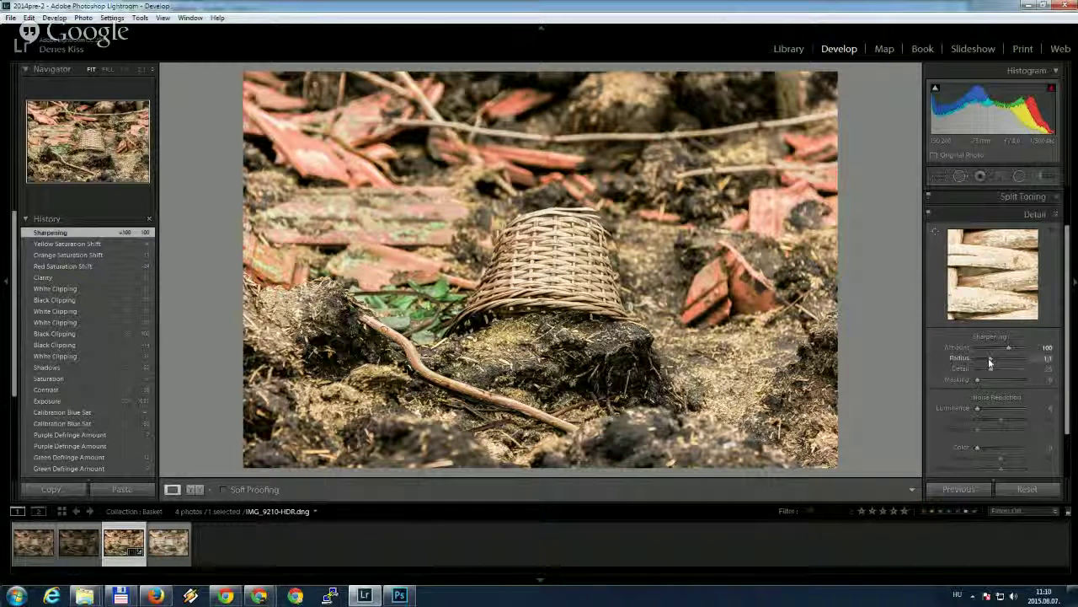
pyautogui.moveTo(988, 357); pyautogui.dragTo(989, 372)
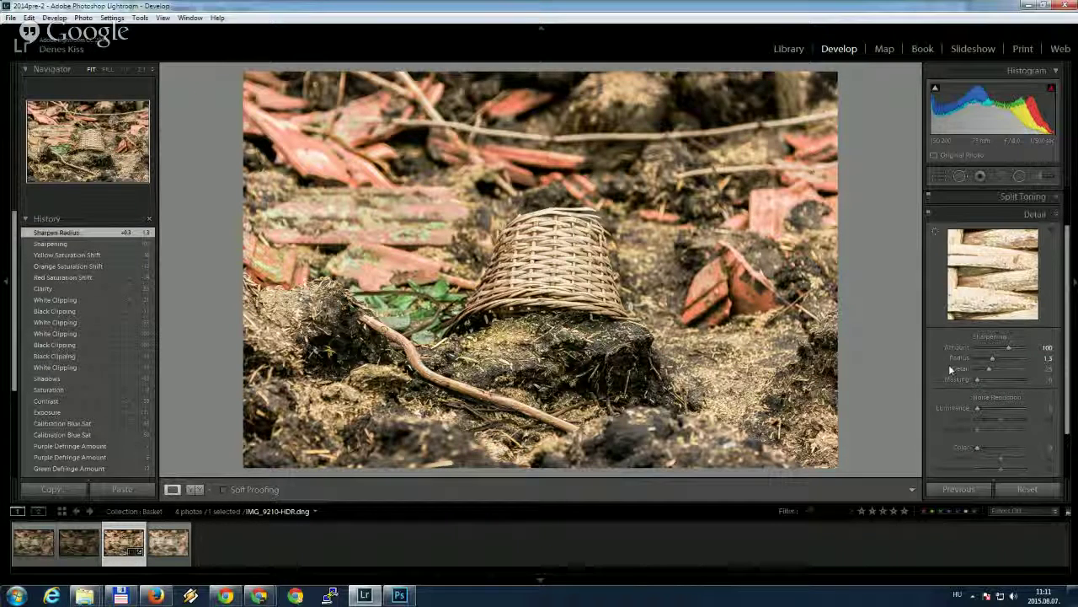
# Raise Sharpening Masking to about 93 while previewing the mask, so only edges are sharpened.
pyautogui.scroll(1, 948, 364)
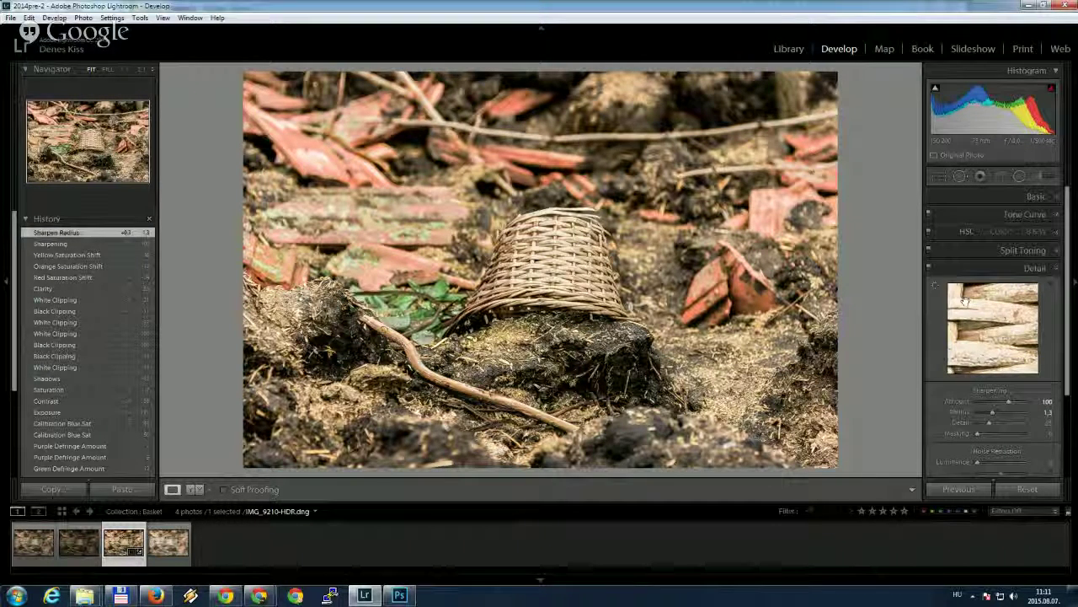
pyautogui.click(1032, 197)
pyautogui.click(1030, 197)
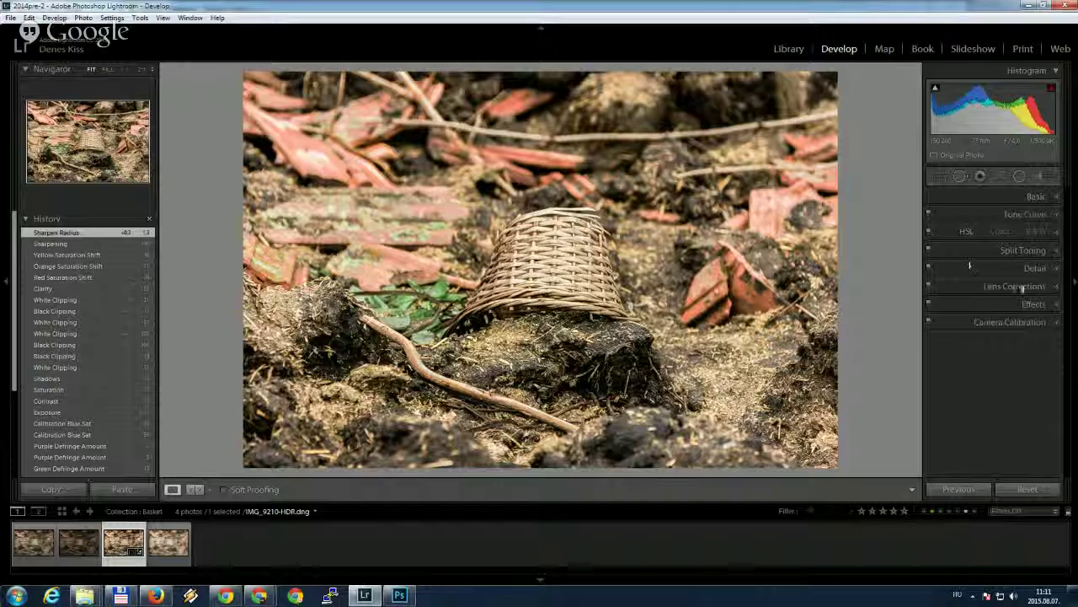
pyautogui.click(1034, 269)
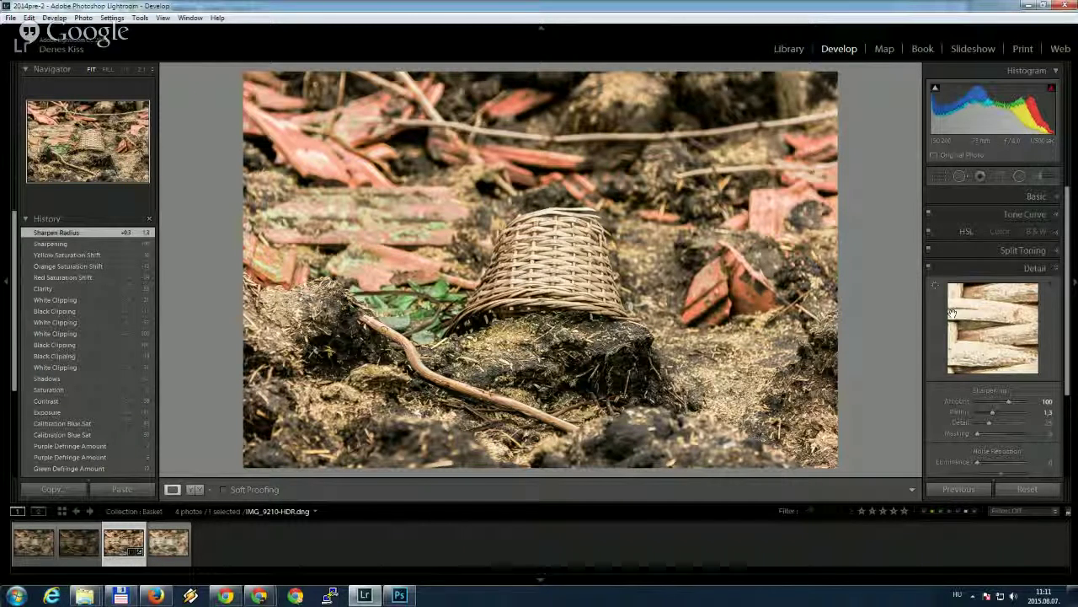
pyautogui.scroll(-1, 977, 370)
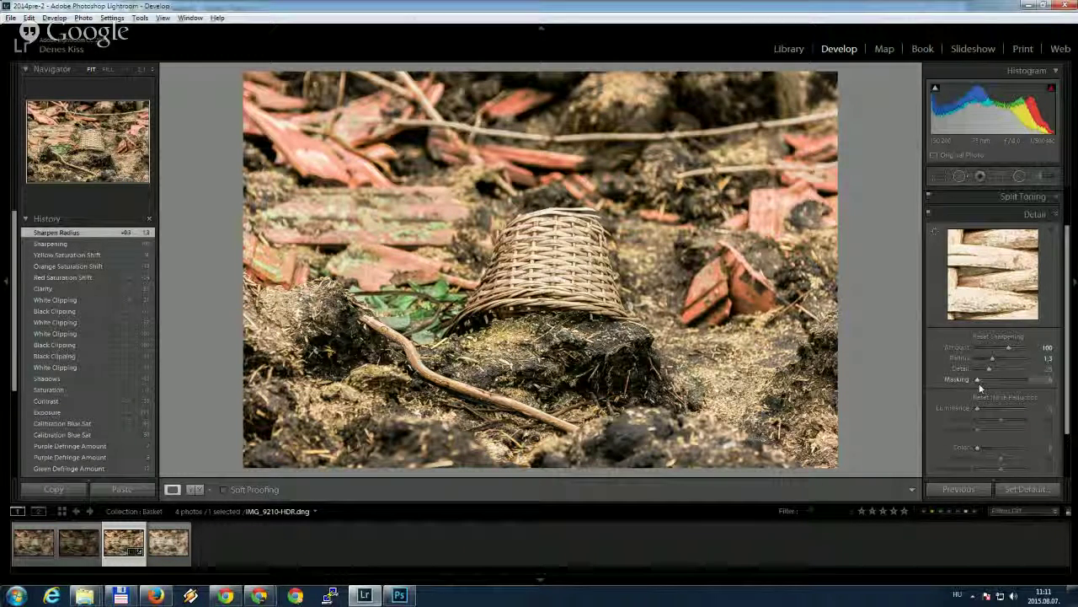
pyautogui.keyDown('alt'); pyautogui.click(976, 379); pyautogui.keyUp('alt')
pyautogui.moveTo(974, 378); pyautogui.dragTo(970, 378)
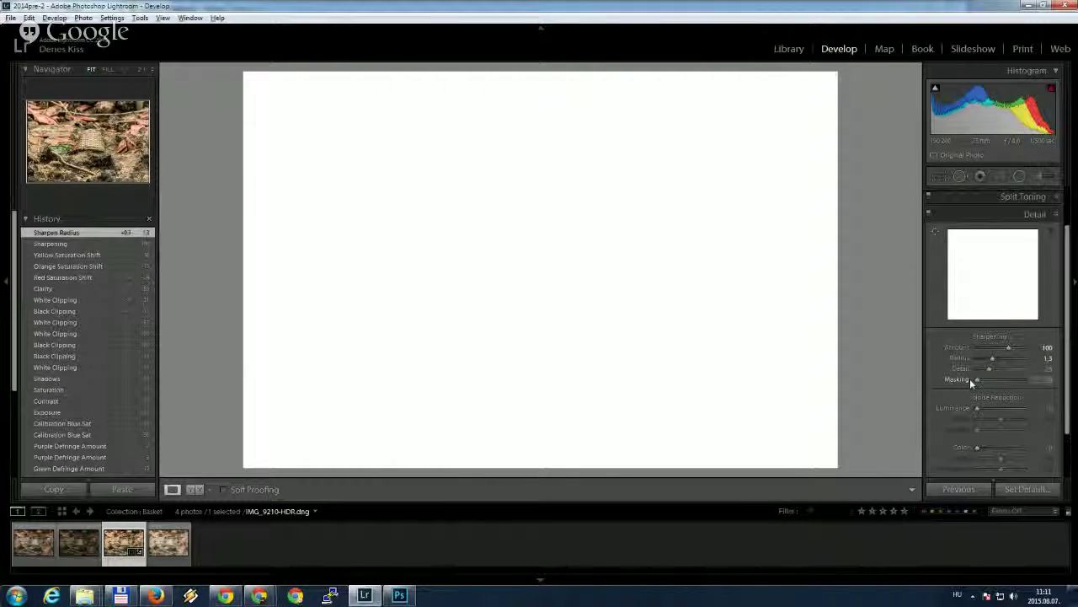
pyautogui.moveTo(969, 378); pyautogui.dragTo(1021, 383)
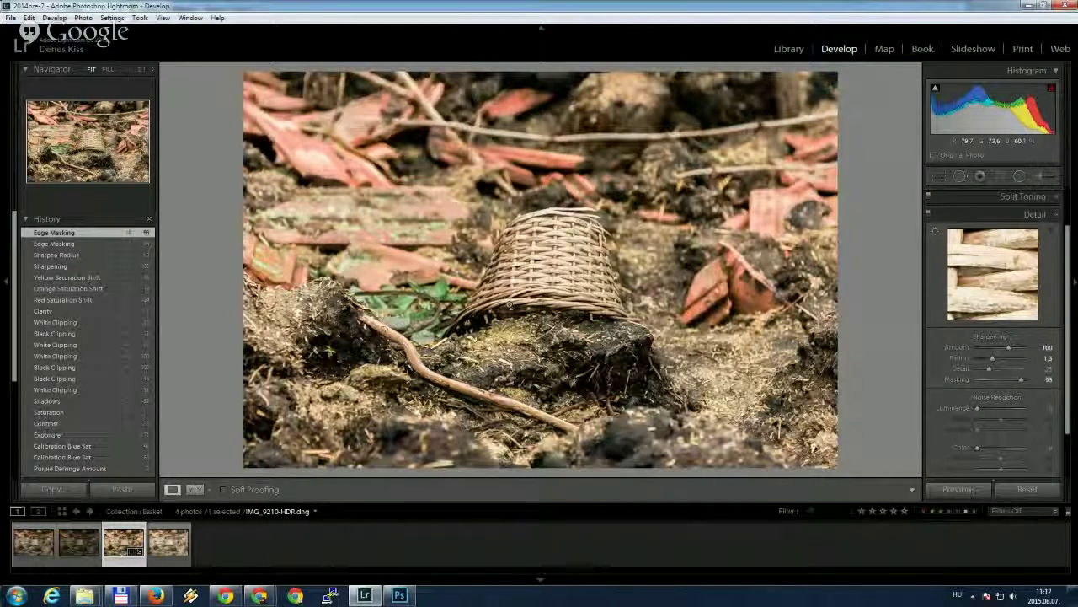
pyautogui.scroll(-1, 948, 377)
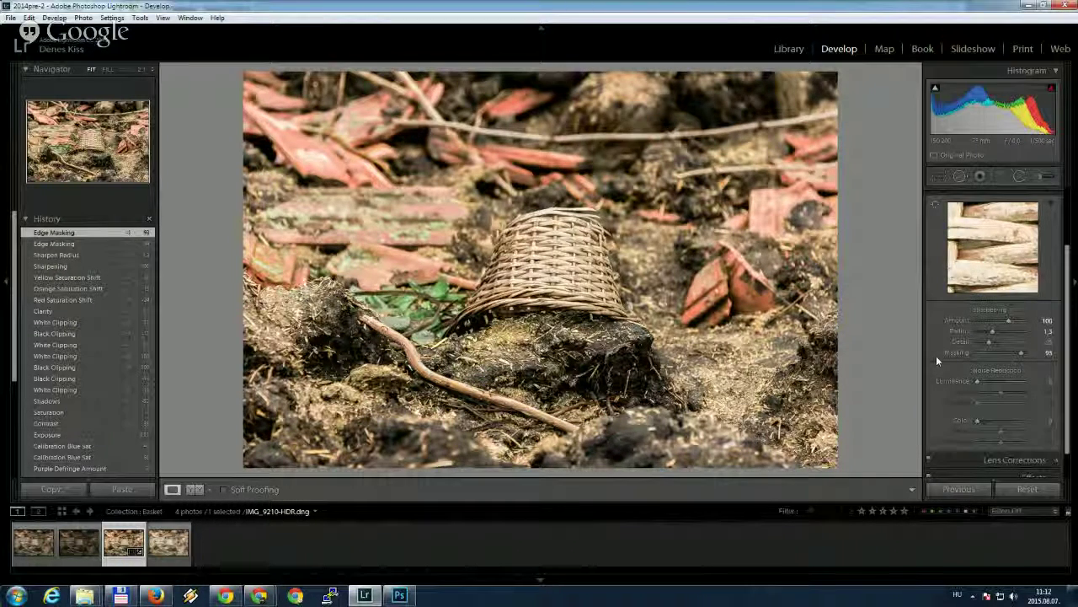
# Set Noise Reduction Luminance to 44 and Color to 48.
pyautogui.click(992, 382)
pyautogui.click(992, 381)
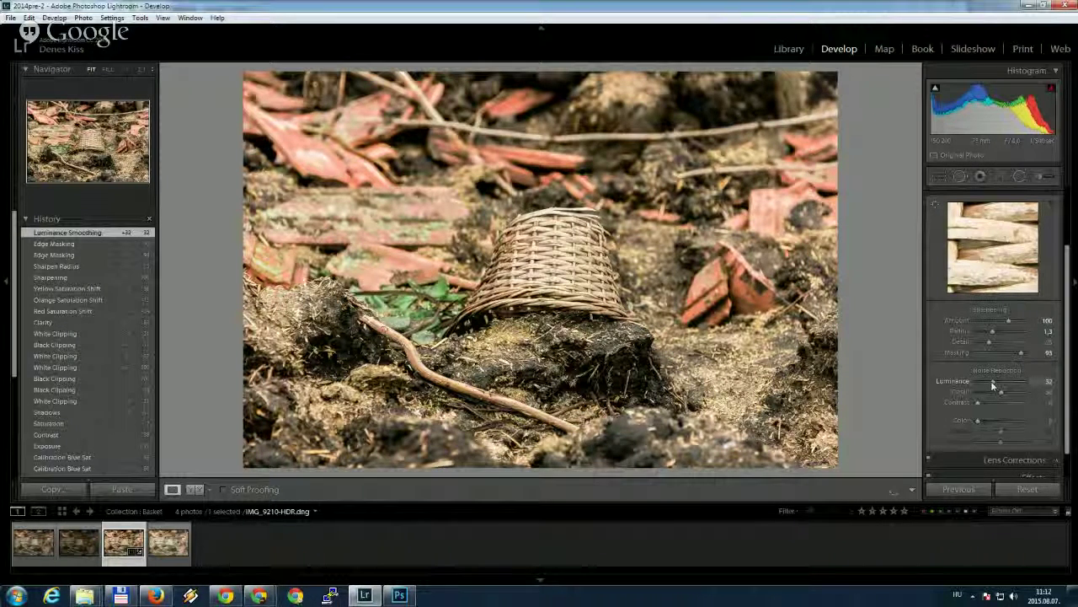
pyautogui.moveTo(998, 384); pyautogui.dragTo(997, 382)
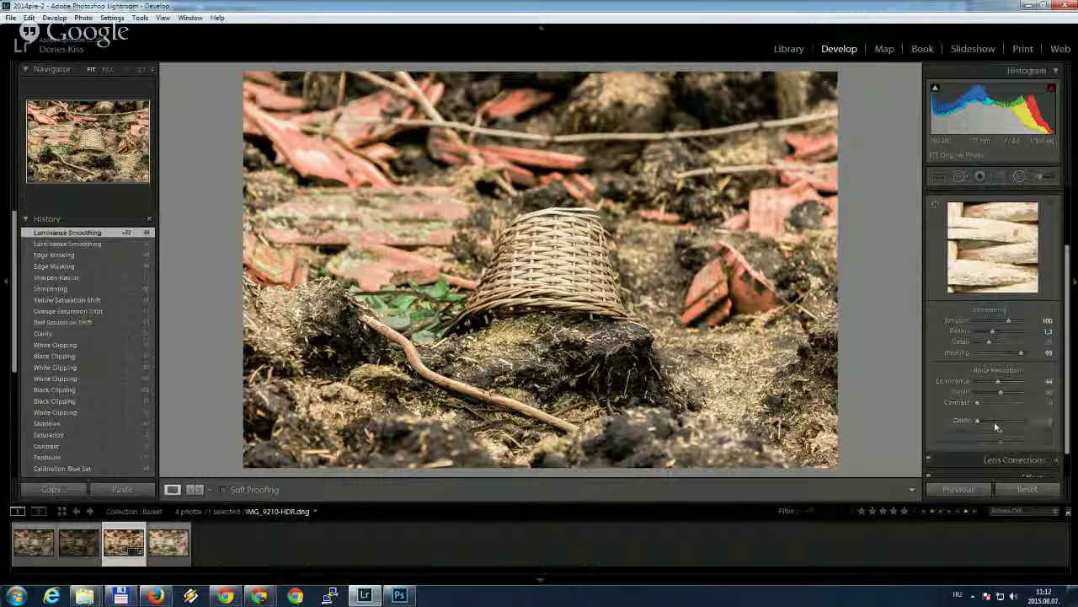
pyautogui.moveTo(993, 422); pyautogui.dragTo(998, 420)
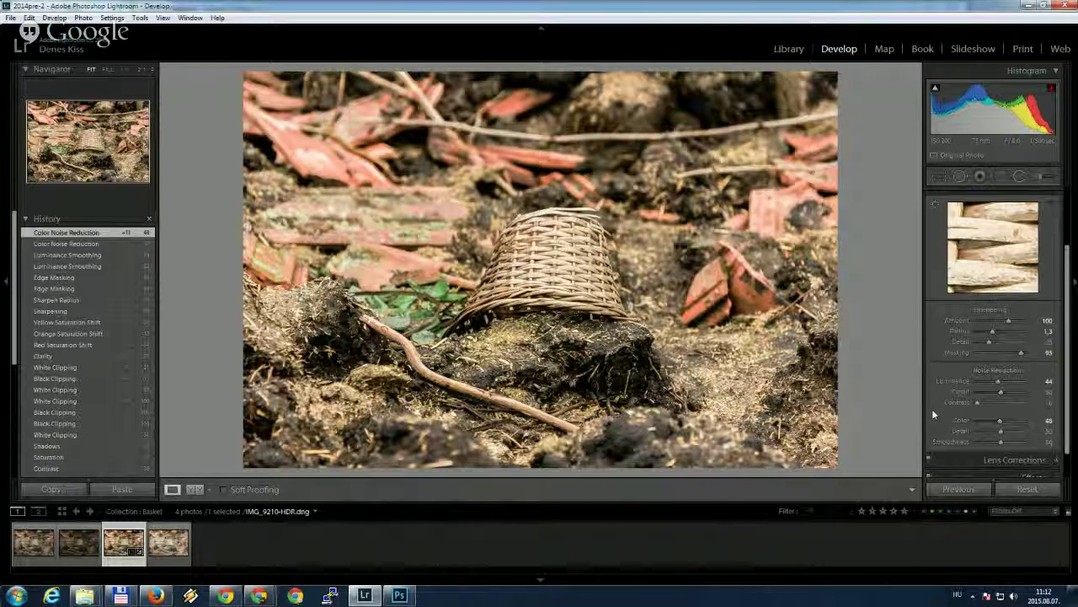
# Zoom in to check the basket weave, return to fit view and enter Crop & Straighten.
pyautogui.click(529, 257)
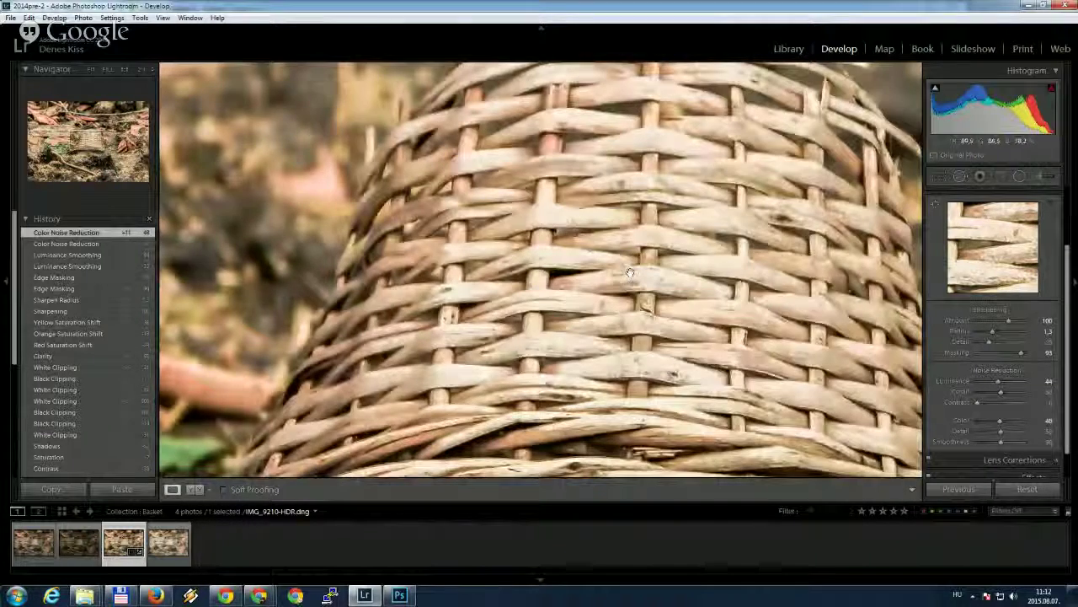
pyautogui.click(630, 272)
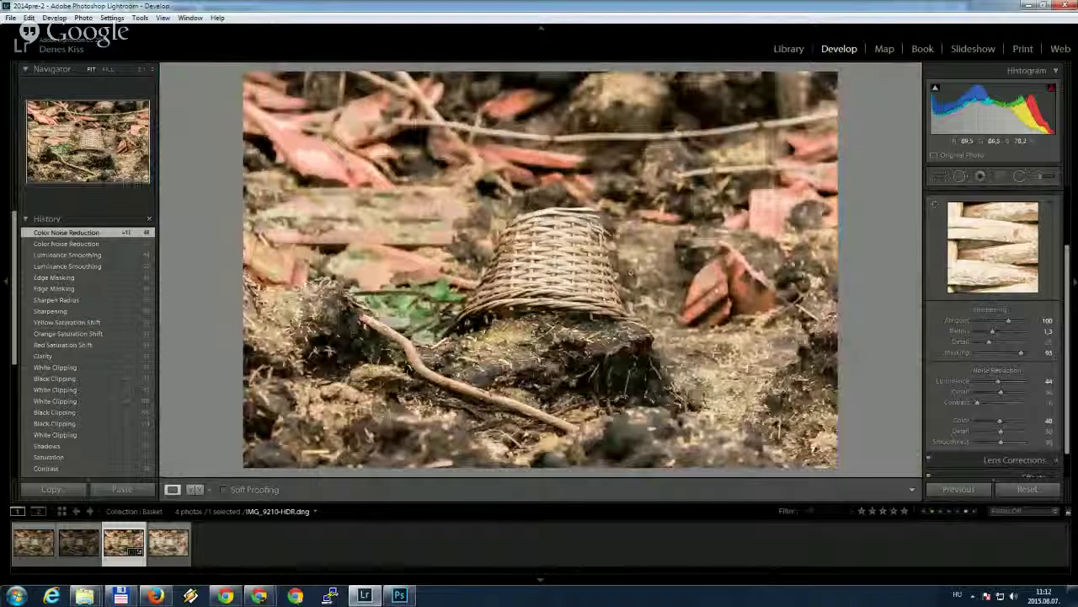
pyautogui.scroll(2, 930, 334)
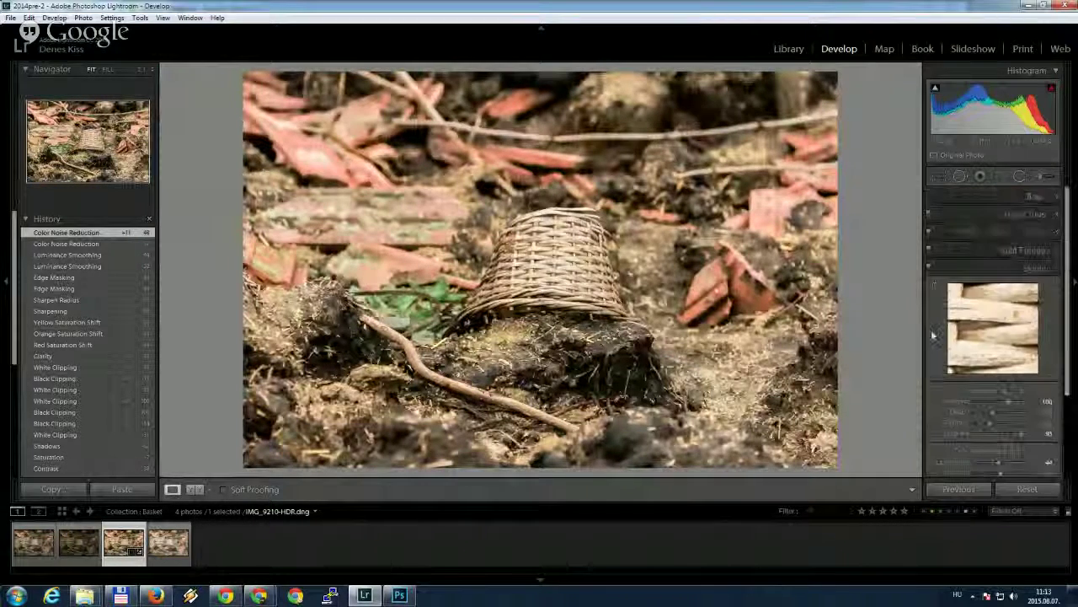
pyautogui.click(935, 179)
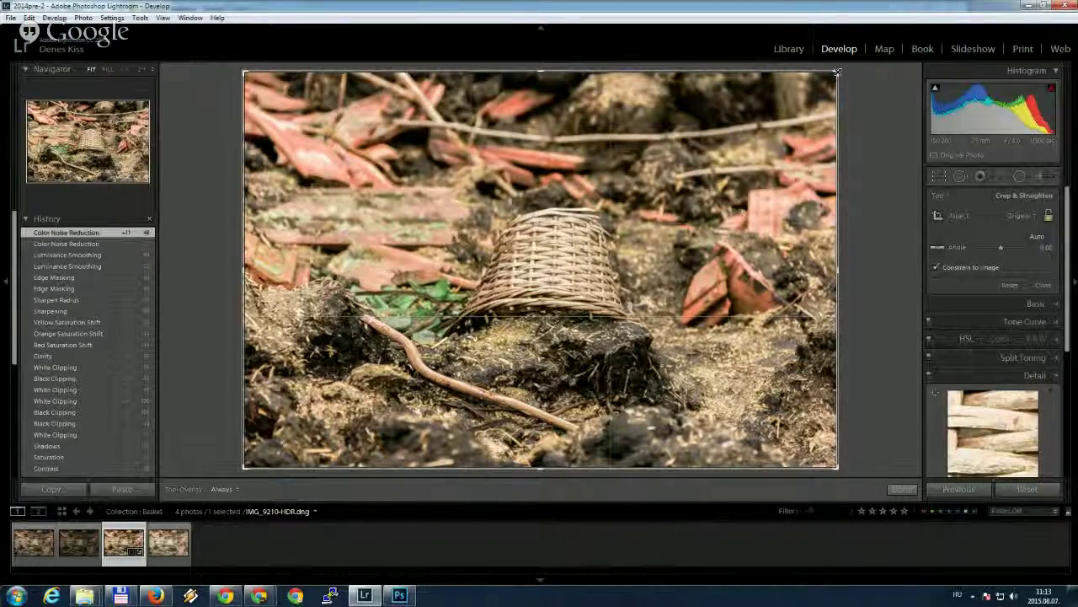
# Pull the crop's top-right corner inward twice for a tighter framing around the basket.
pyautogui.moveTo(834, 74); pyautogui.dragTo(791, 97)
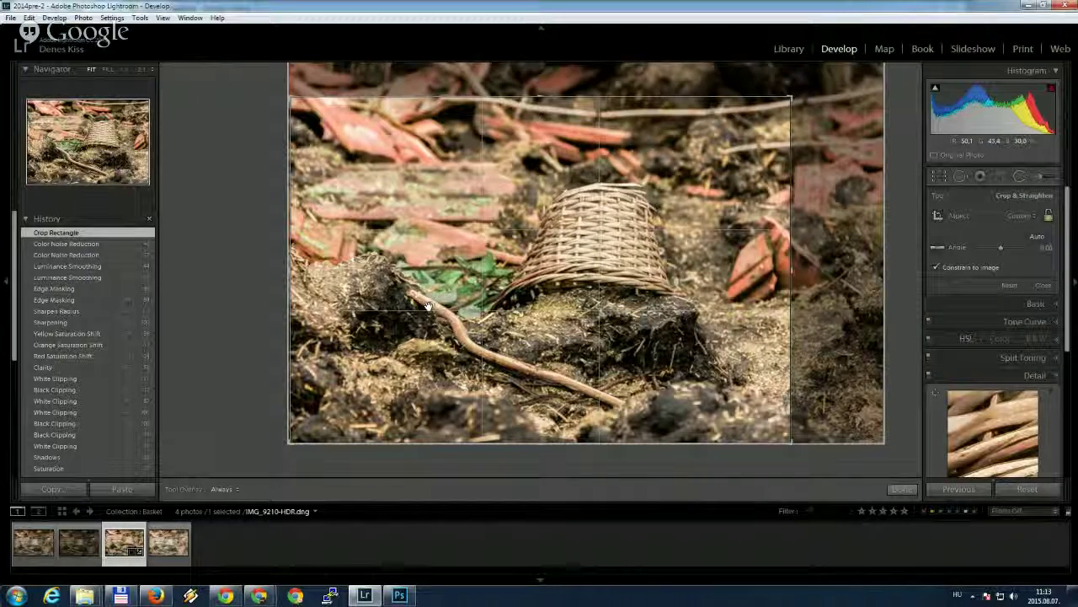
pyautogui.moveTo(787, 99); pyautogui.dragTo(773, 110)
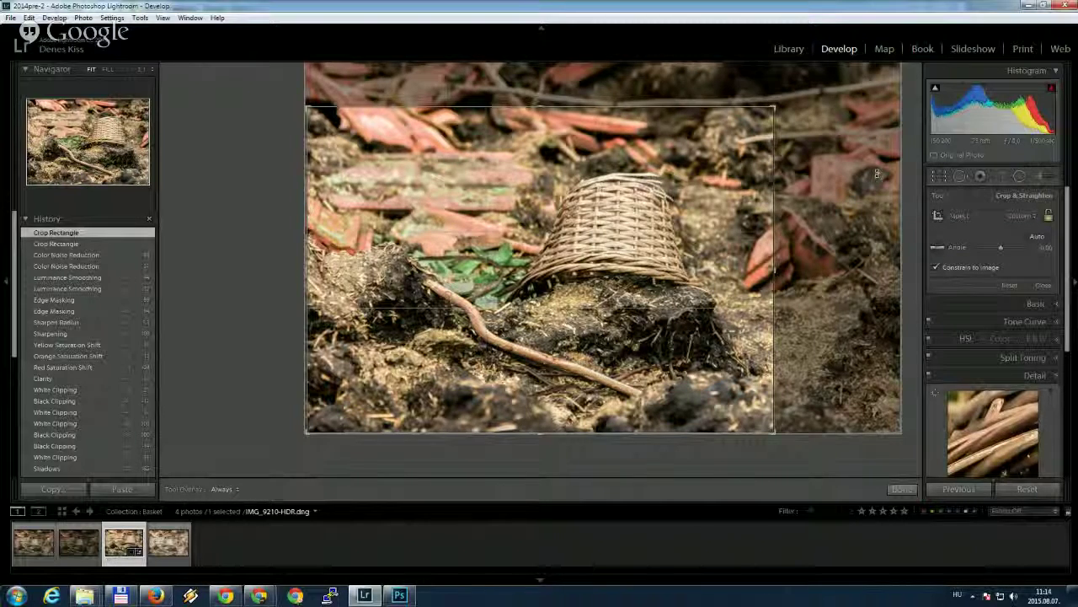
# Cycle the crop overlays (triangle, golden spiral, aspect ratio, grid, thirds) to diagonal lines, then apply the crop.
pyautogui.press('o')
pyautogui.press('o')
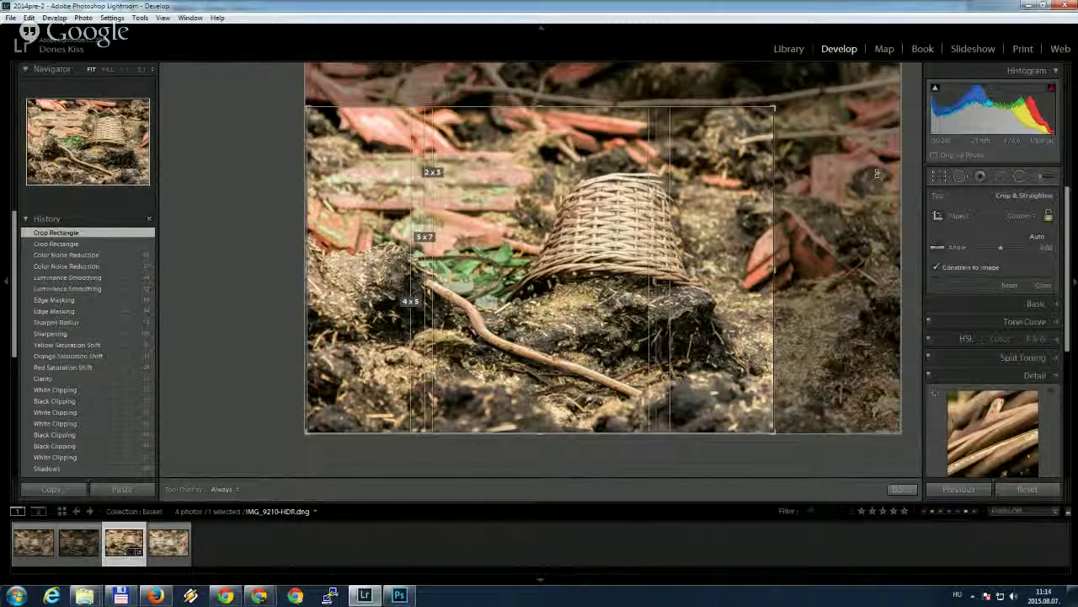
pyautogui.press('o')
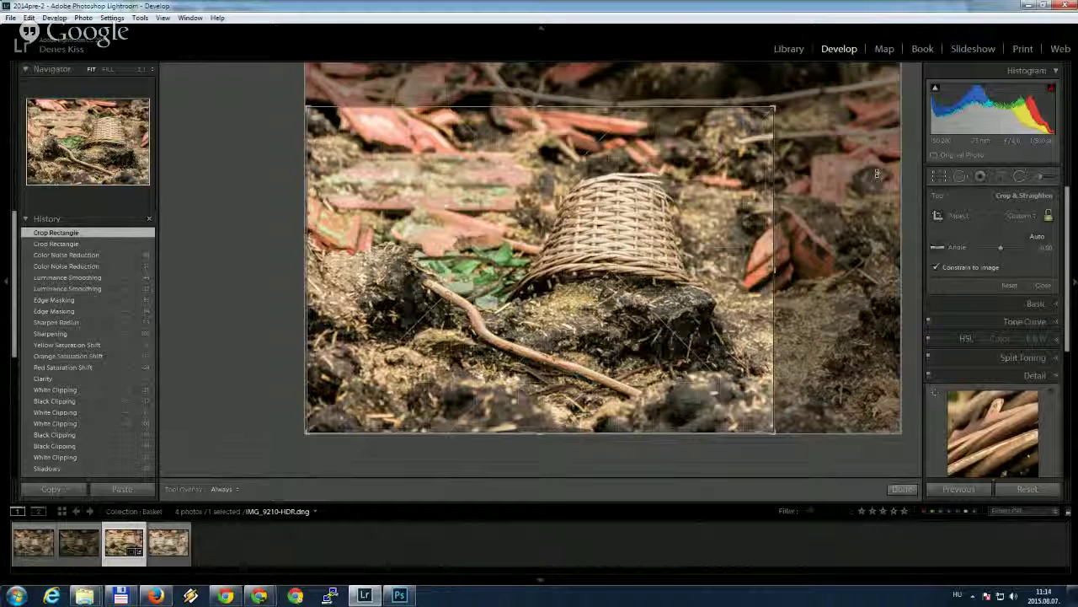
pyautogui.press('o')
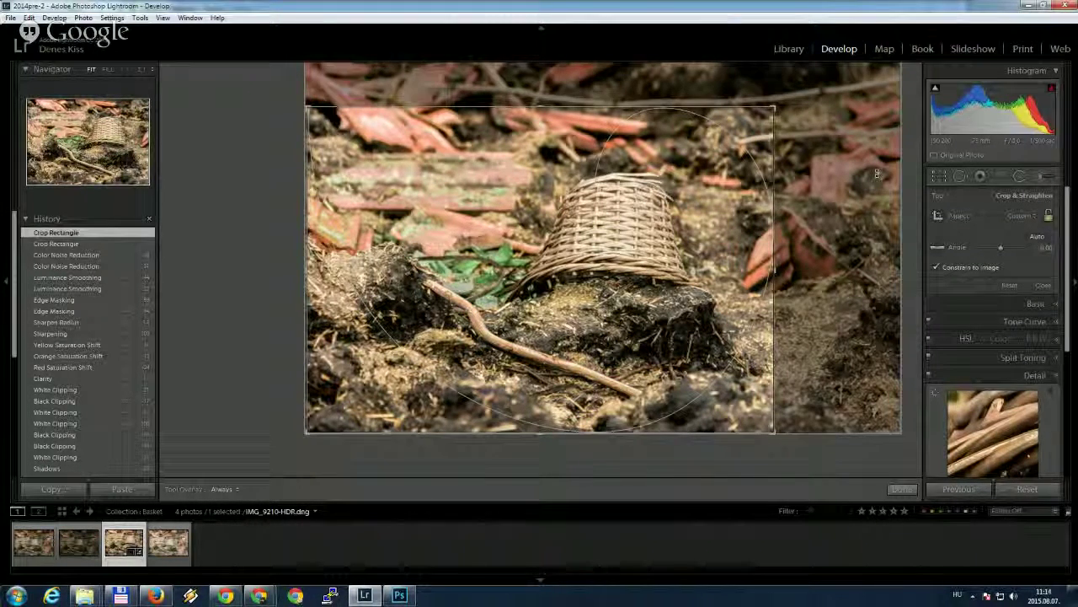
pyautogui.press('o')
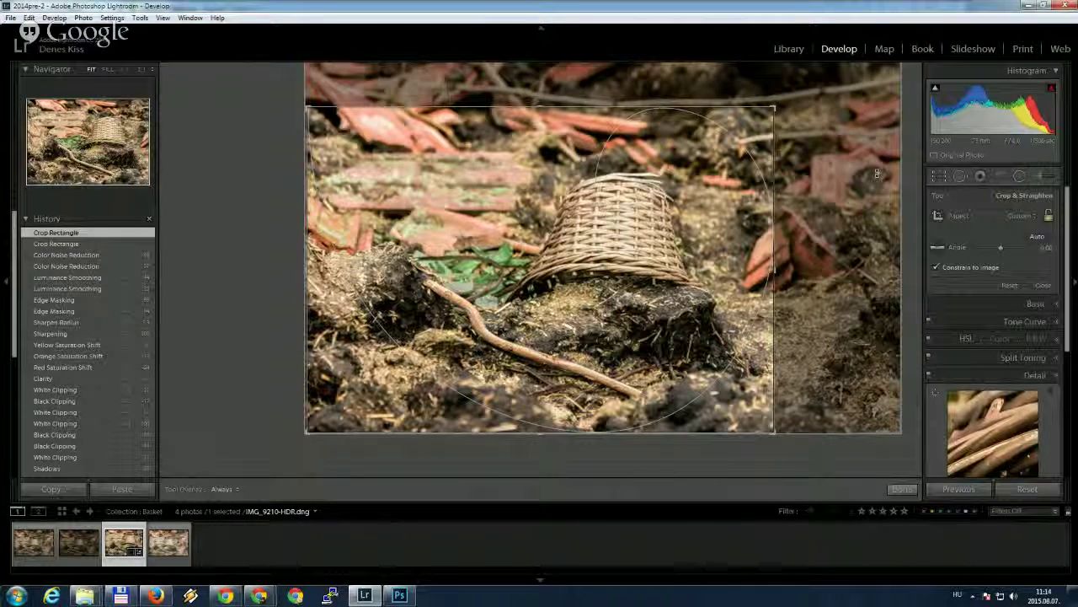
pyautogui.press('o')
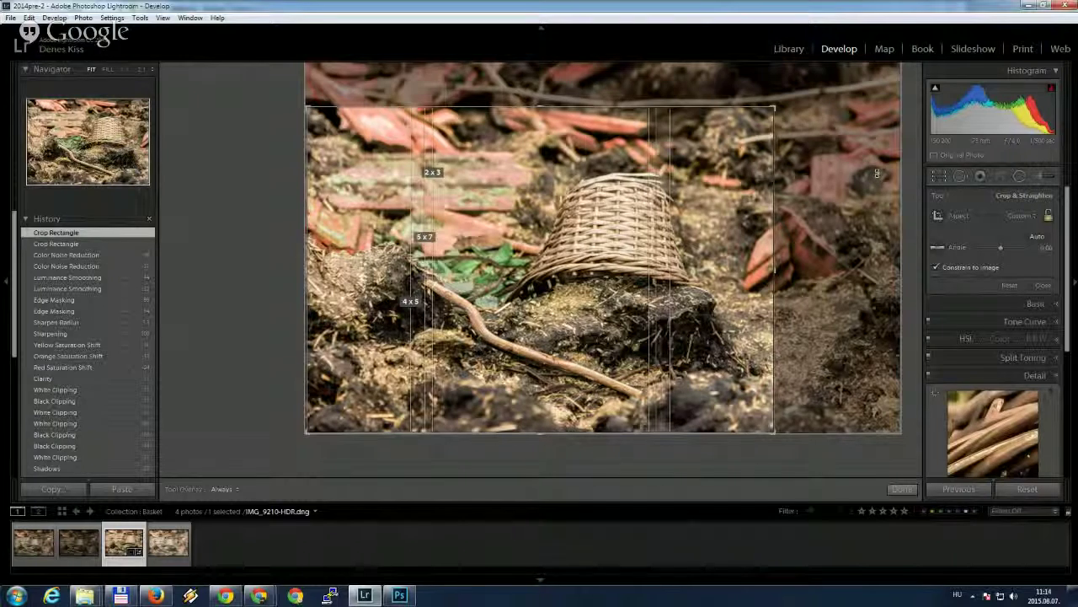
pyautogui.press('o')
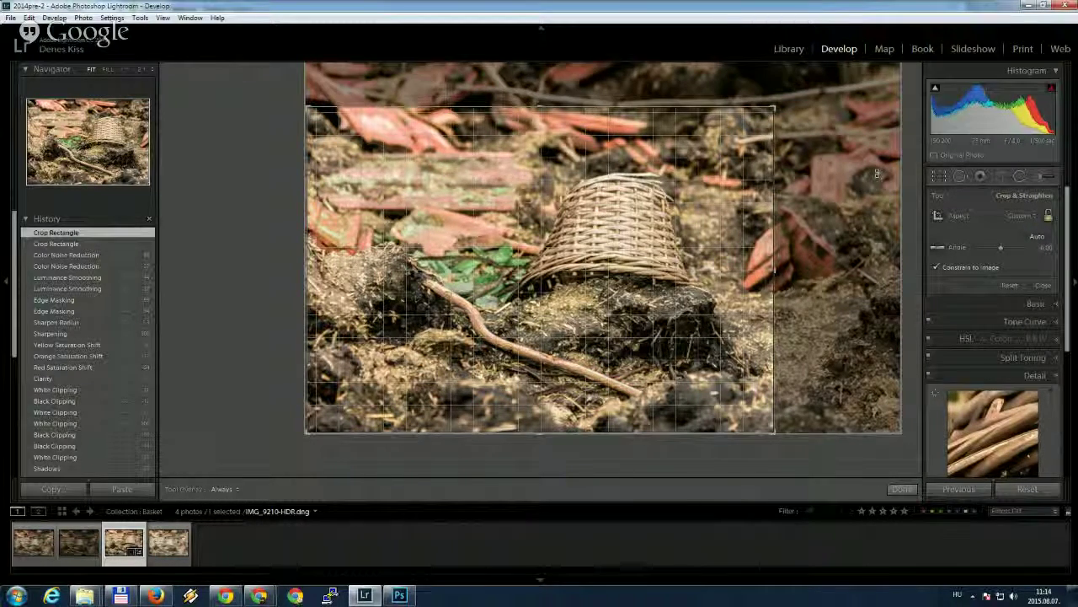
pyautogui.press('o')
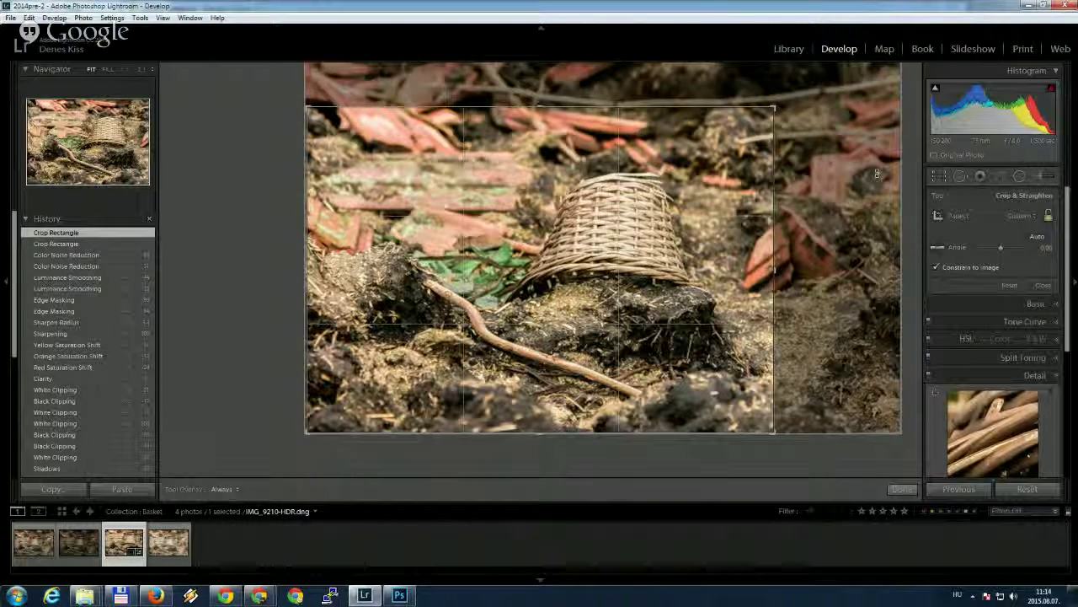
pyautogui.press('o')
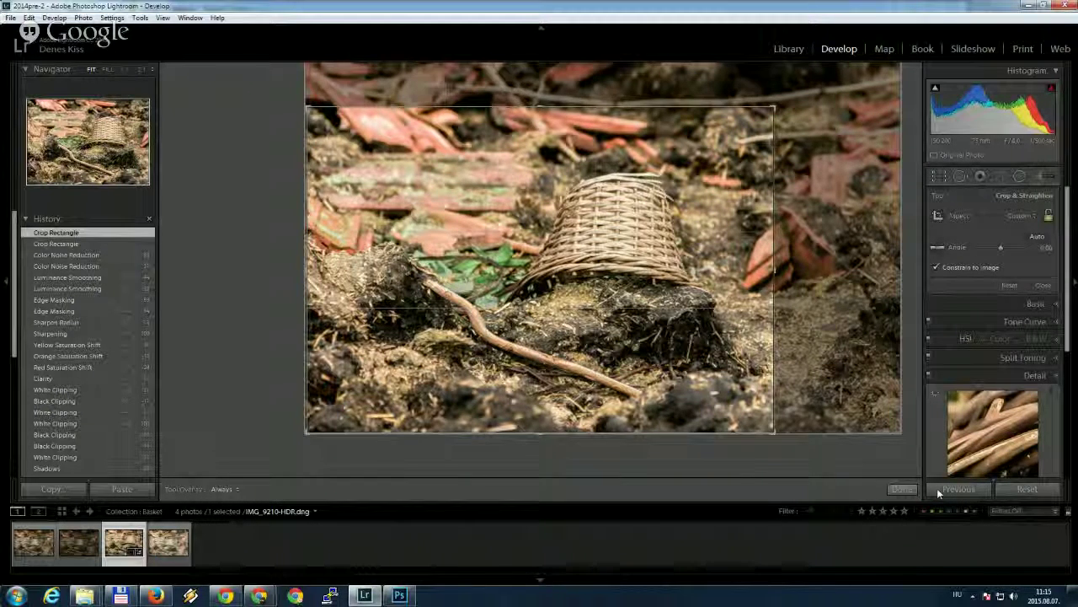
pyautogui.click(901, 489)
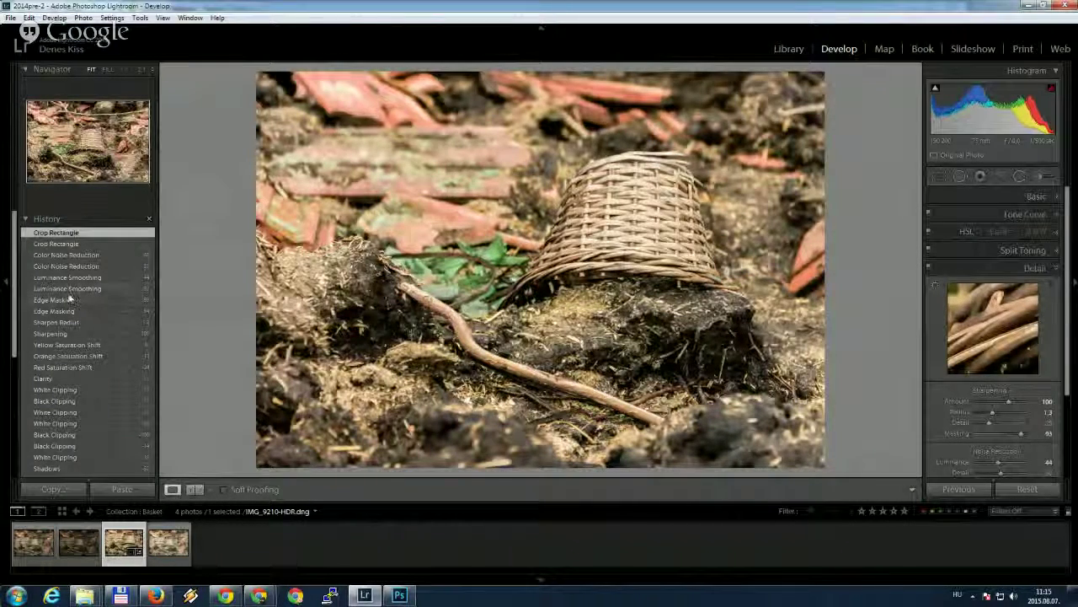
# Refine the crop by raising the bottom edge and shifting the basket higher, then apply it.
pyautogui.click(938, 177)
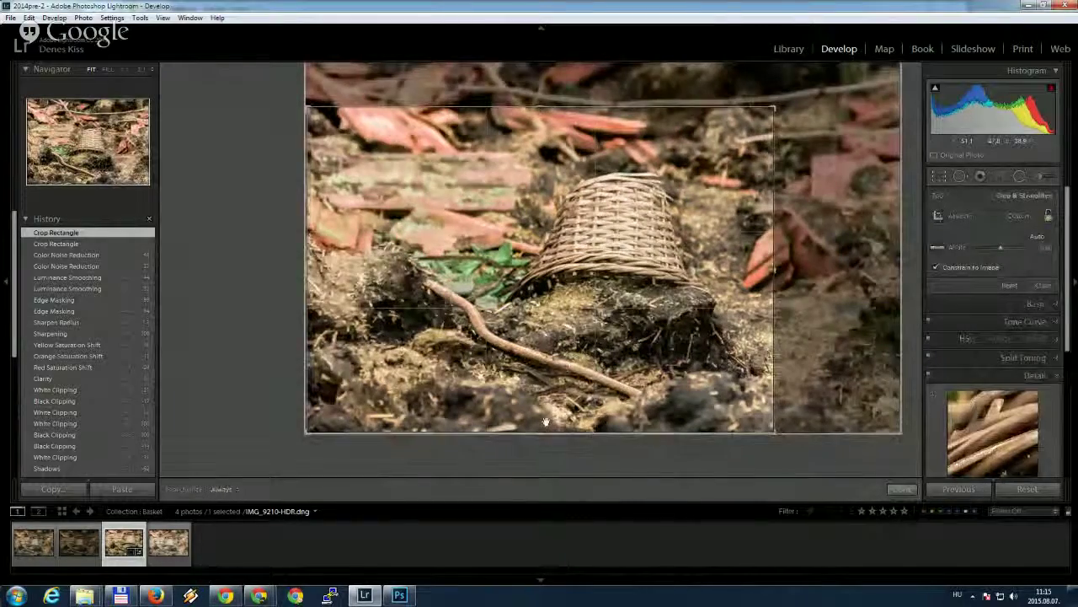
pyautogui.moveTo(540, 434); pyautogui.dragTo(540, 416)
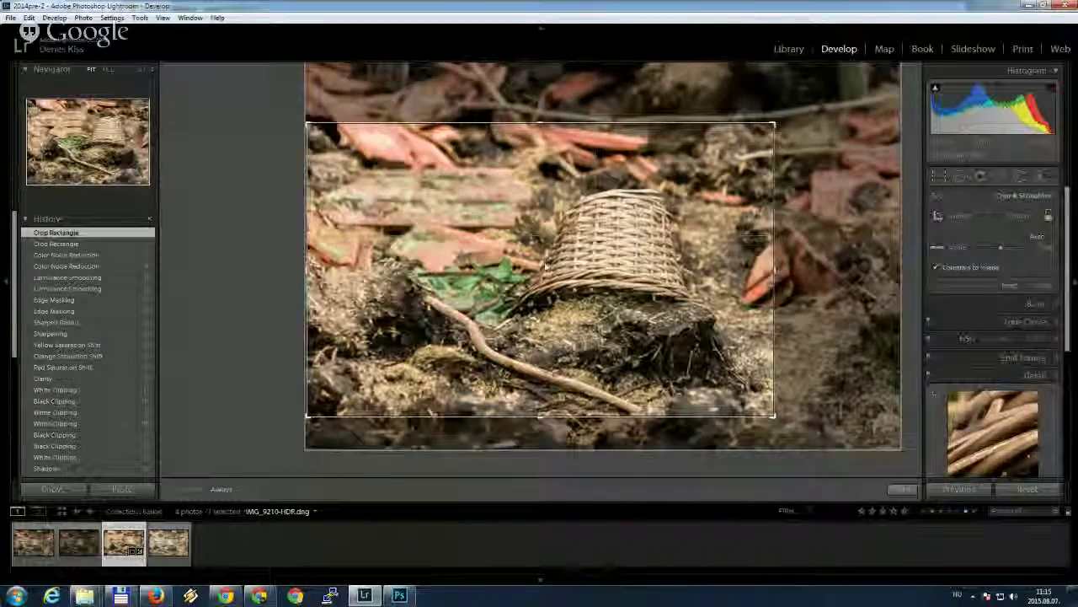
pyautogui.moveTo(542, 269); pyautogui.dragTo(562, 246)
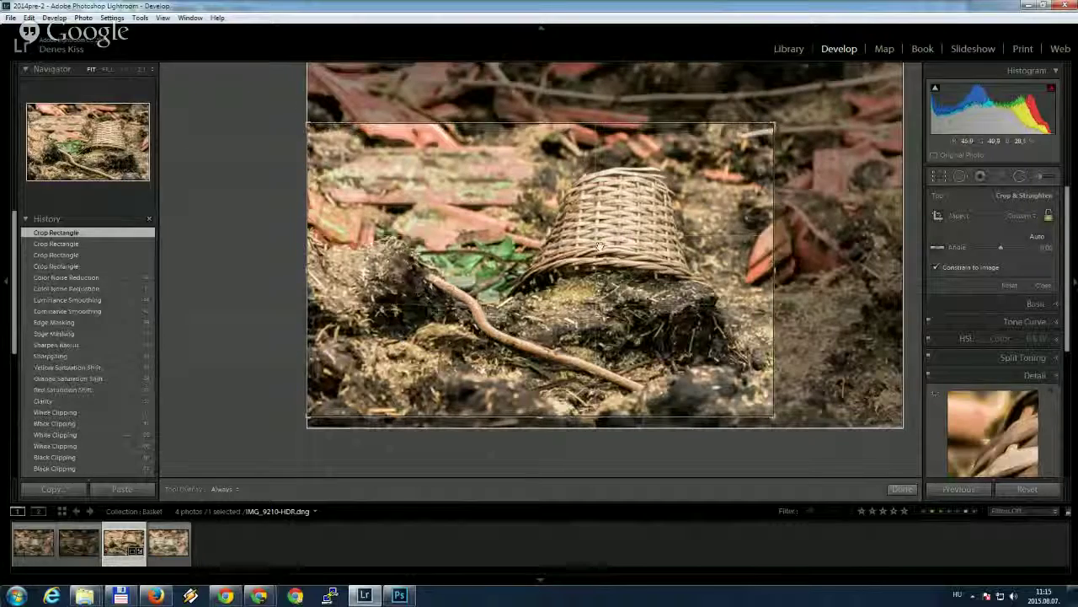
pyautogui.click(902, 488)
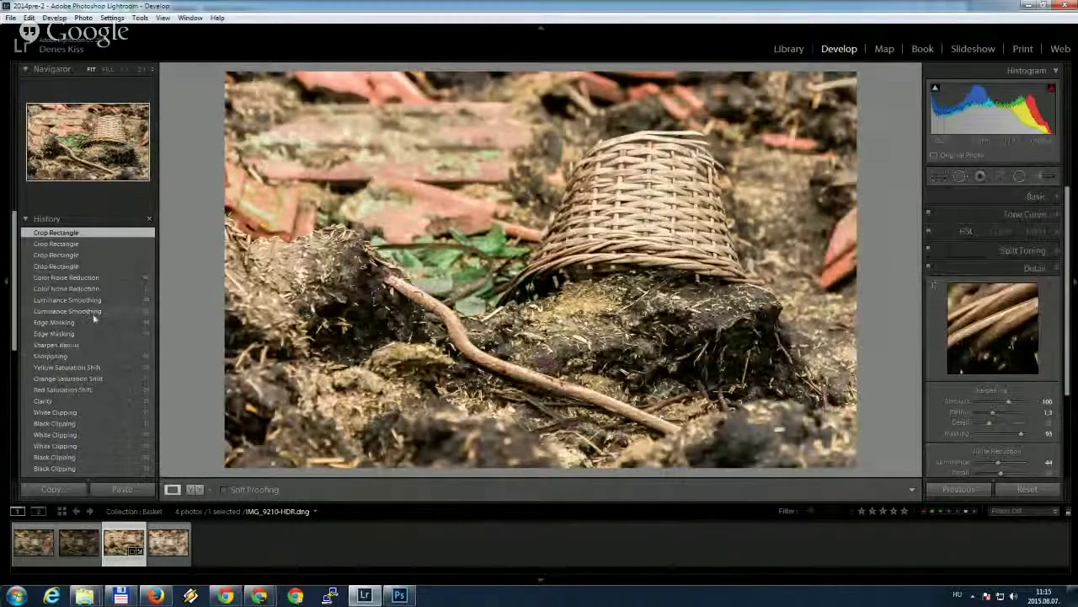
pyautogui.scroll(-5, 94, 317)
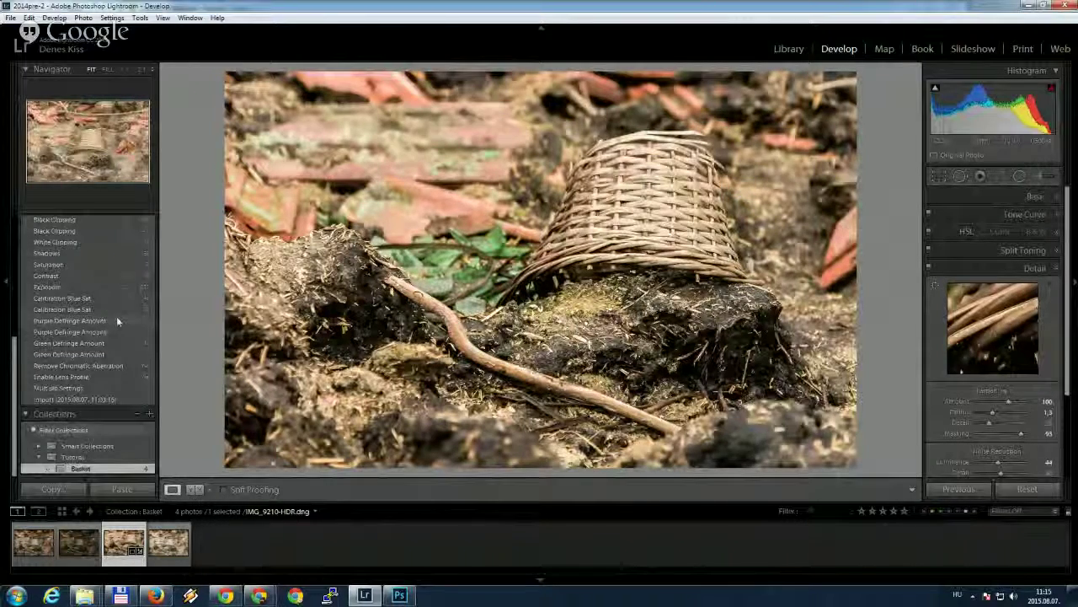
pyautogui.click(87, 400)
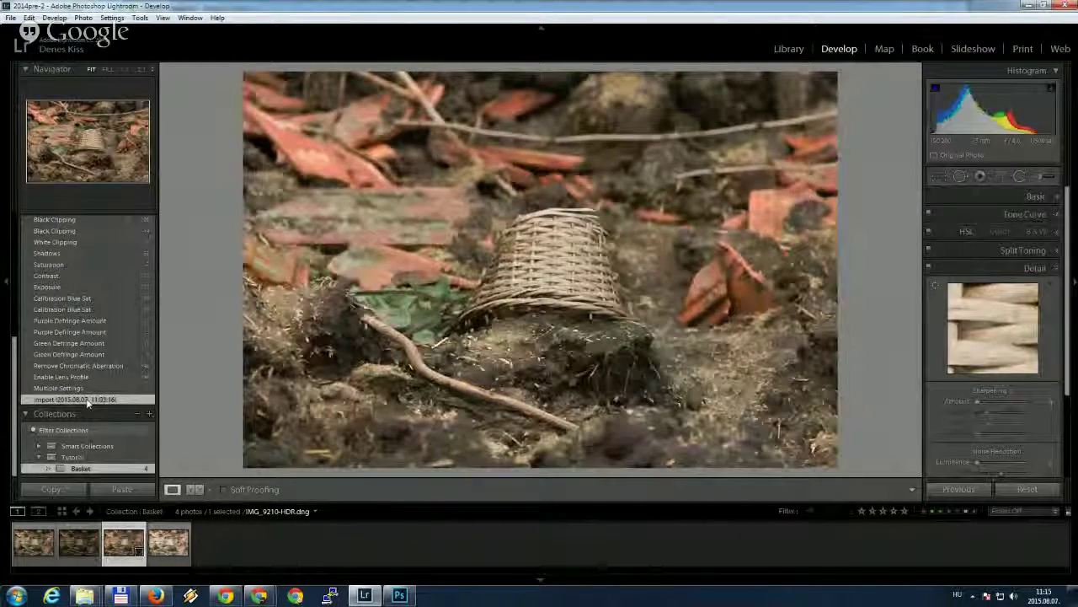
pyautogui.scroll(5, 85, 381)
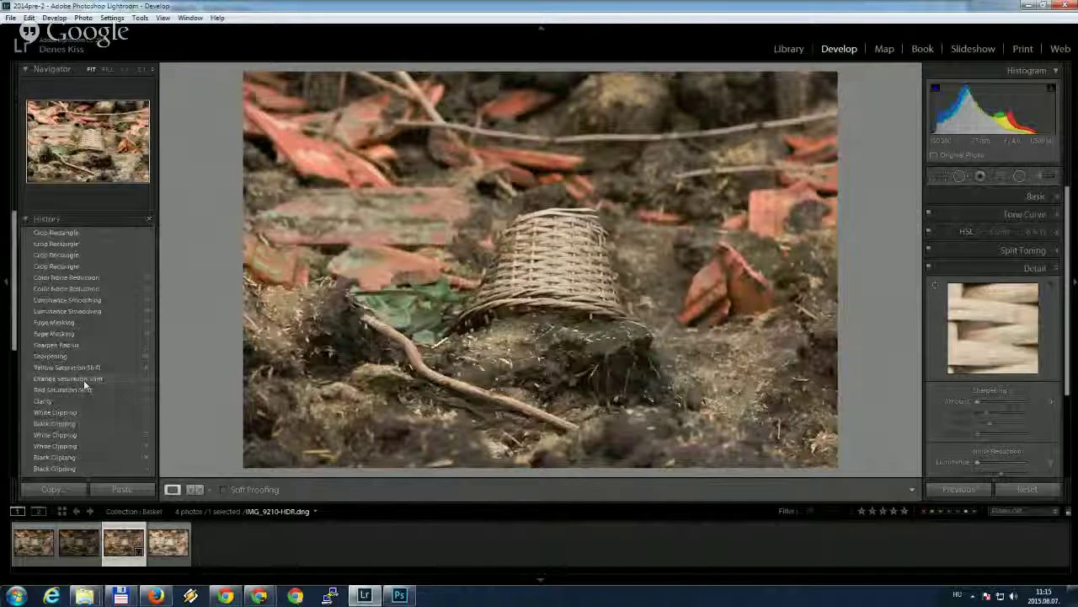
pyautogui.click(92, 277)
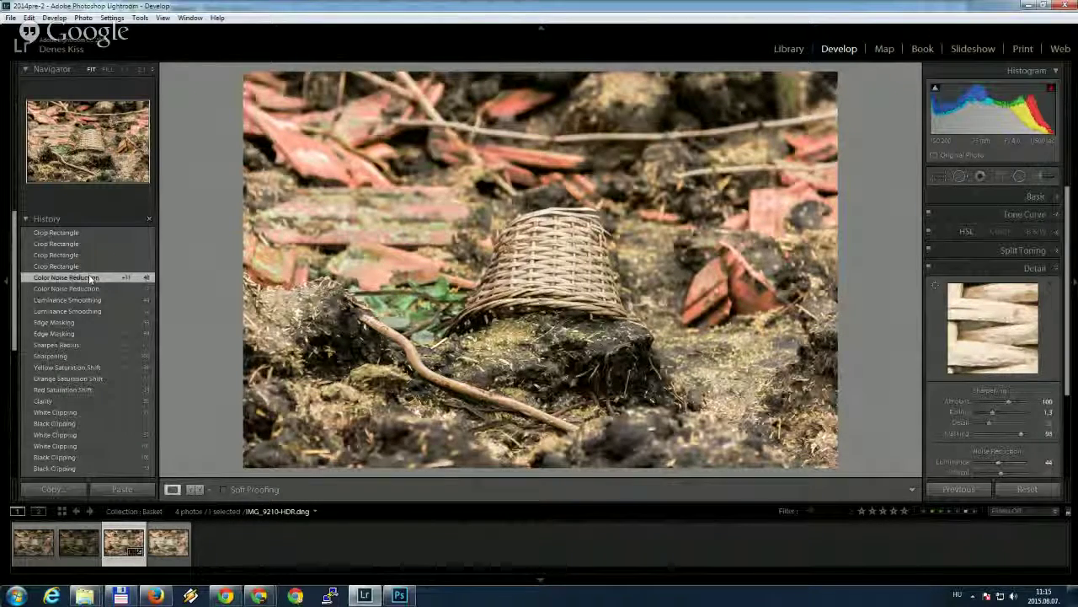
pyautogui.scroll(-5, 84, 354)
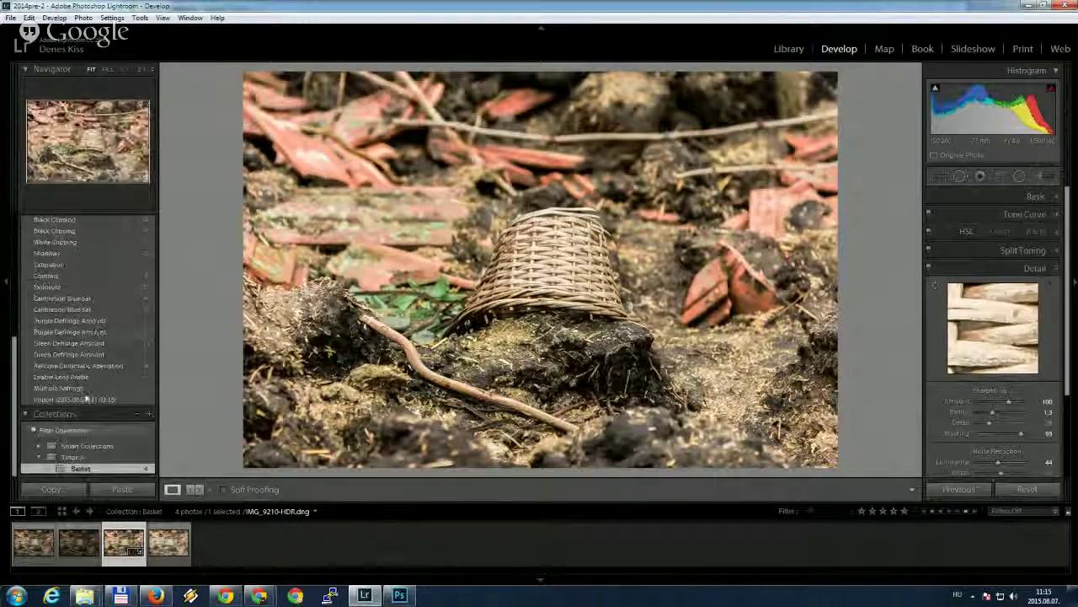
pyautogui.click(84, 400)
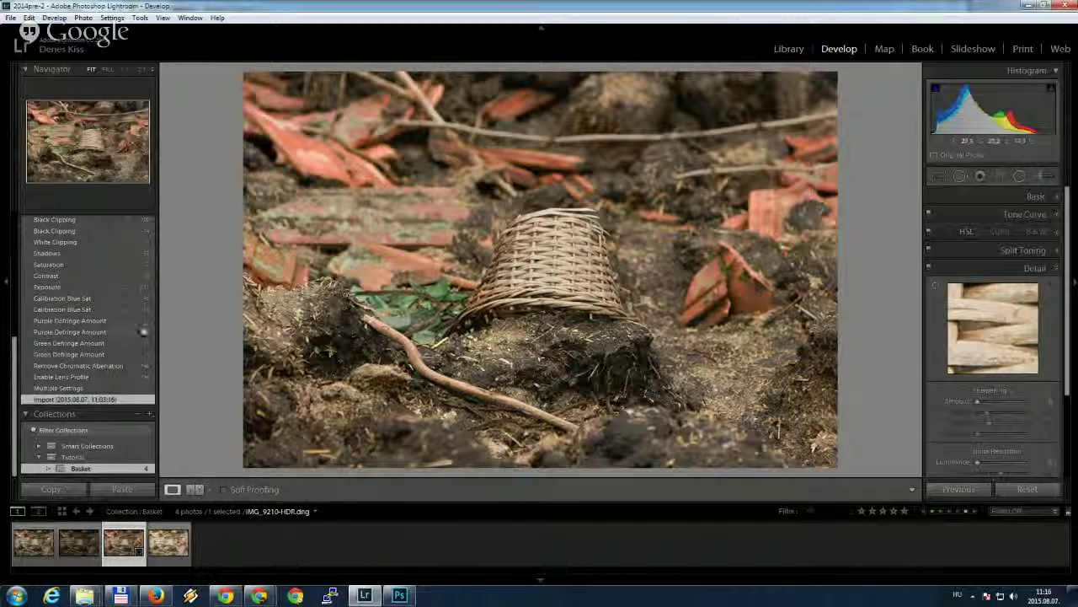
pyautogui.scroll(5, 89, 312)
pyautogui.click(85, 278)
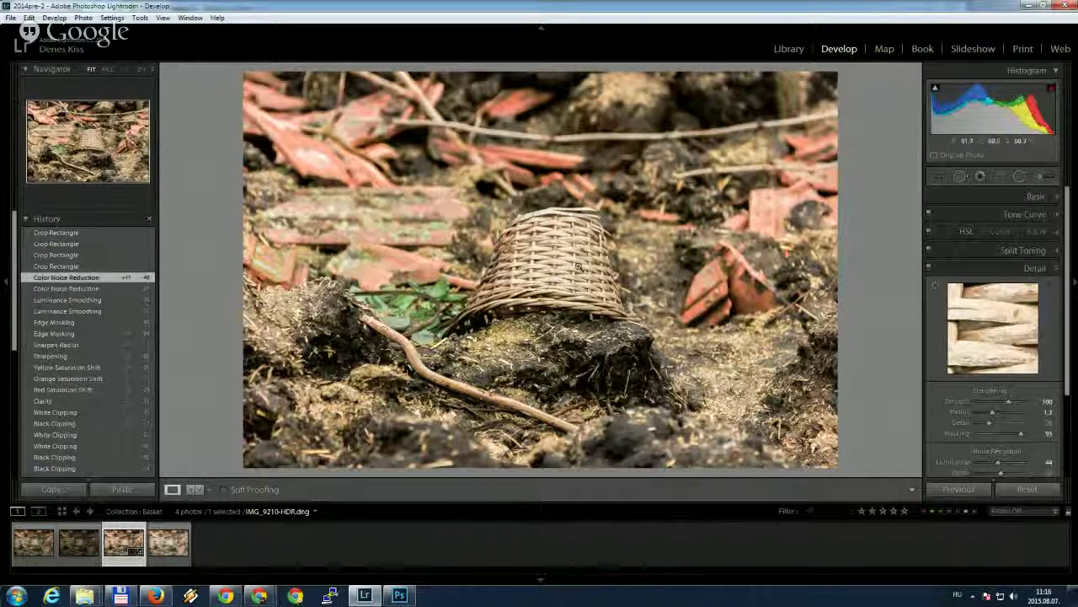
pyautogui.click(62, 233)
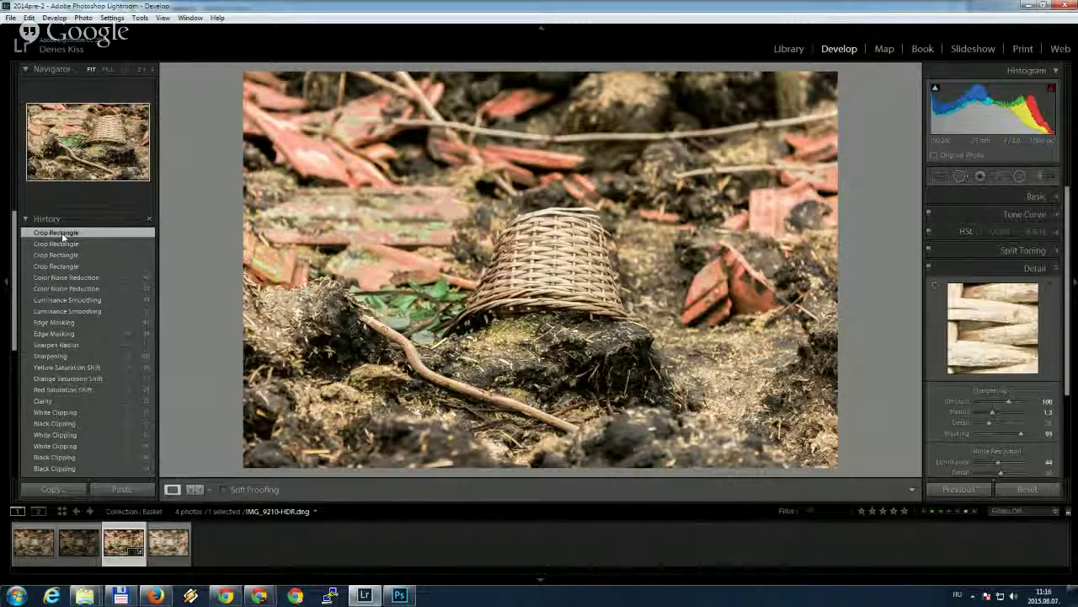